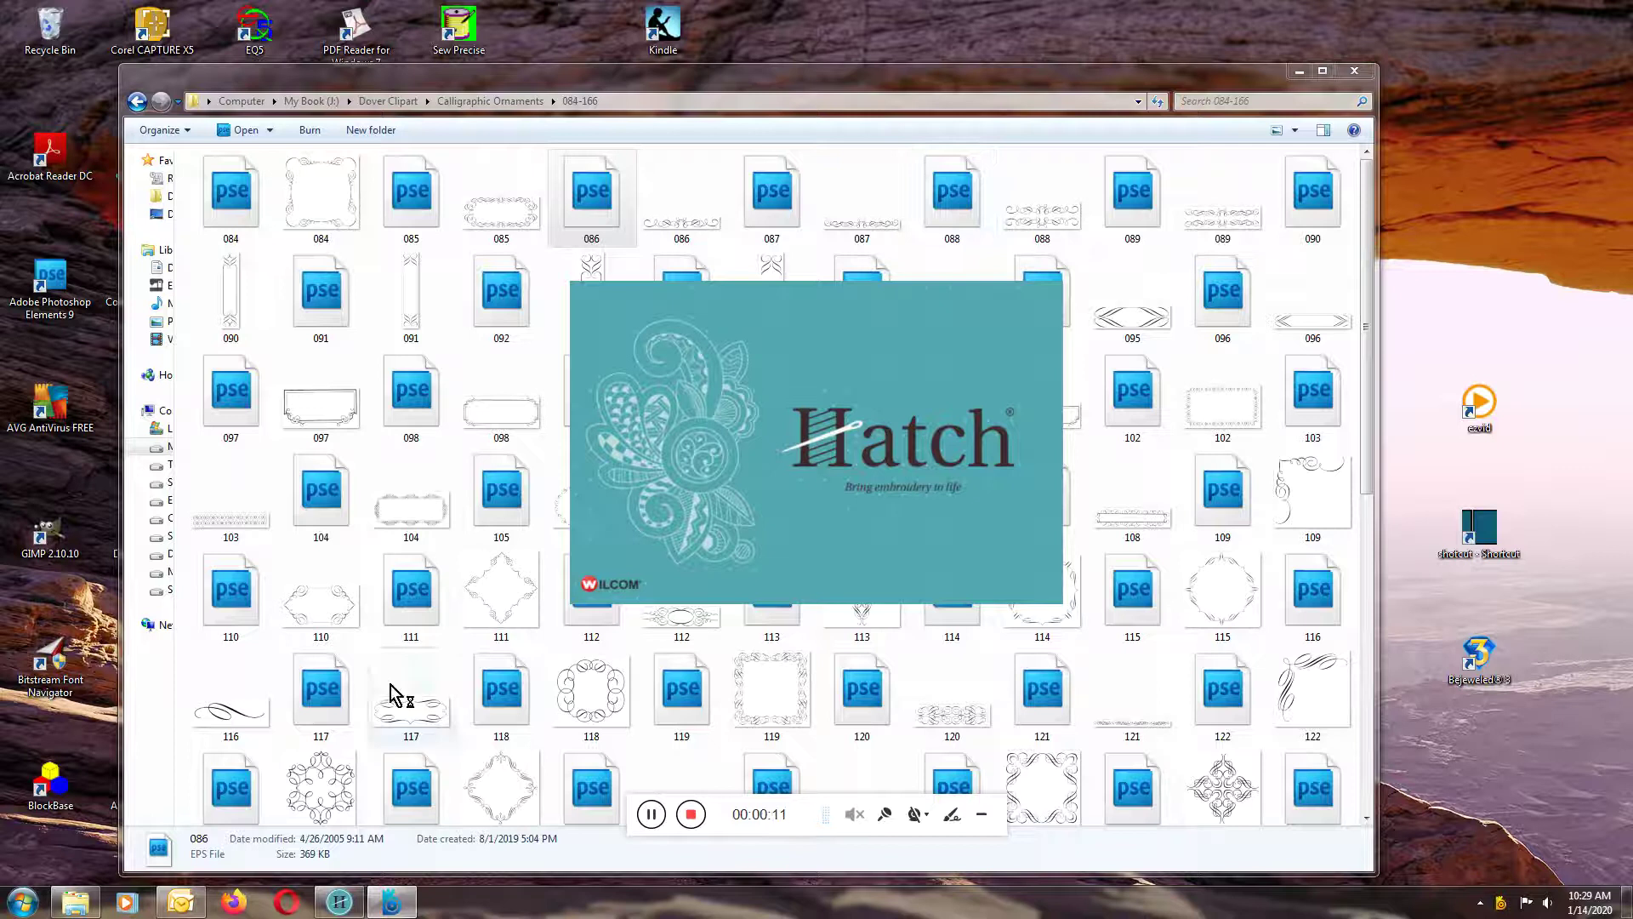
Step: Preview ornaments 086 and 087 from the clipart folder, then close them
right_click(372, 891)
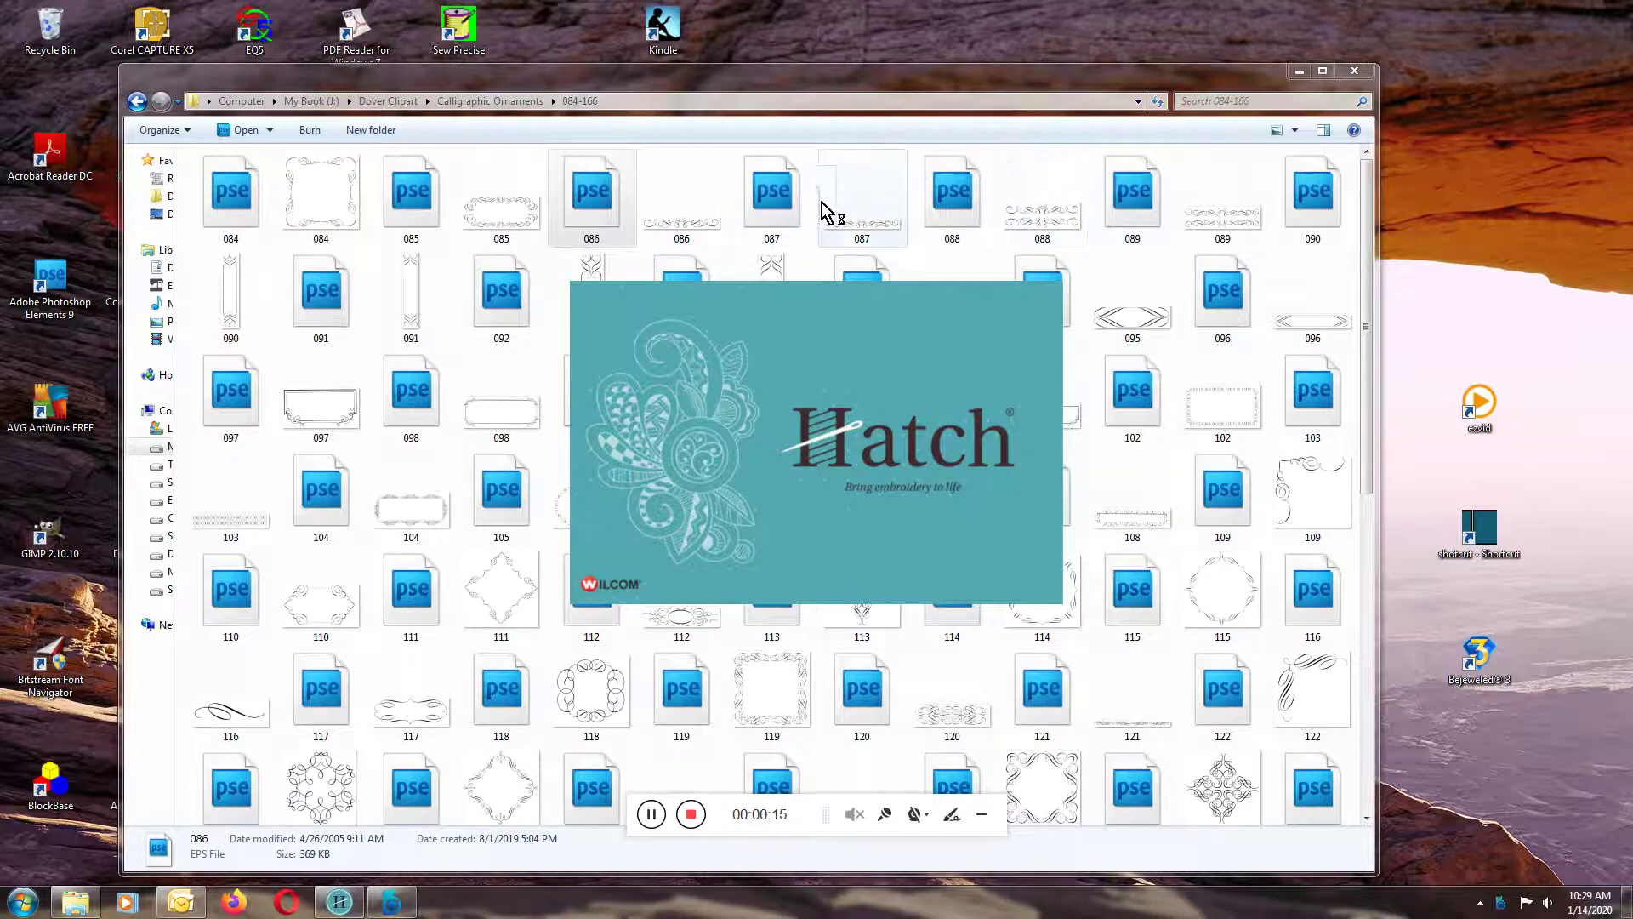
double_click(688, 231)
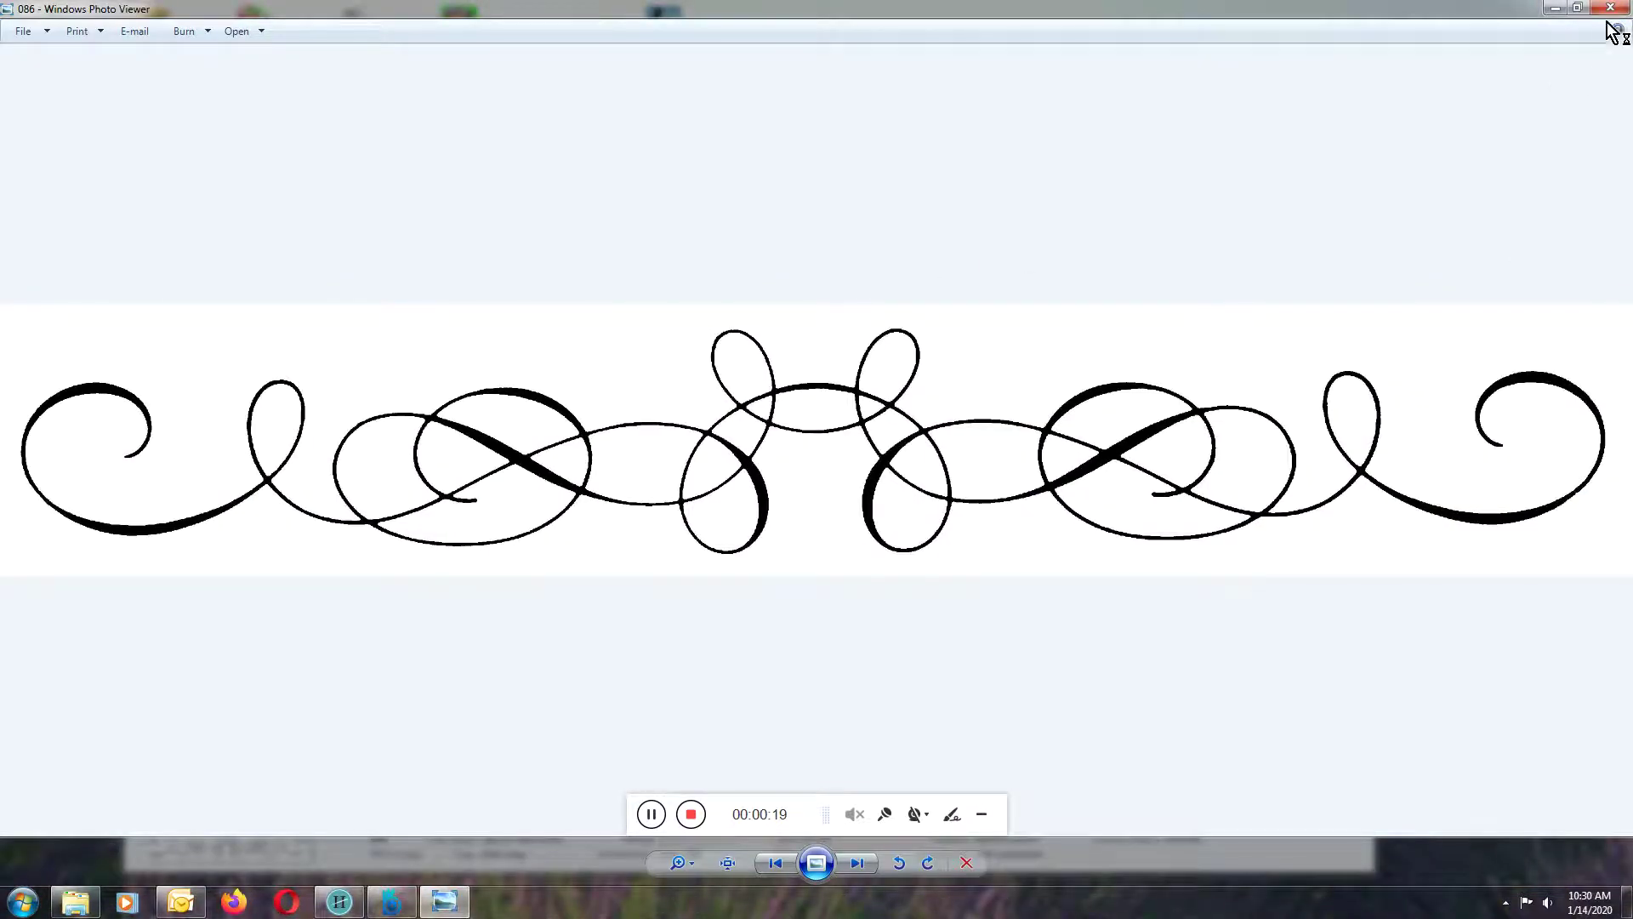
left_click(1610, 7)
right_click(864, 229)
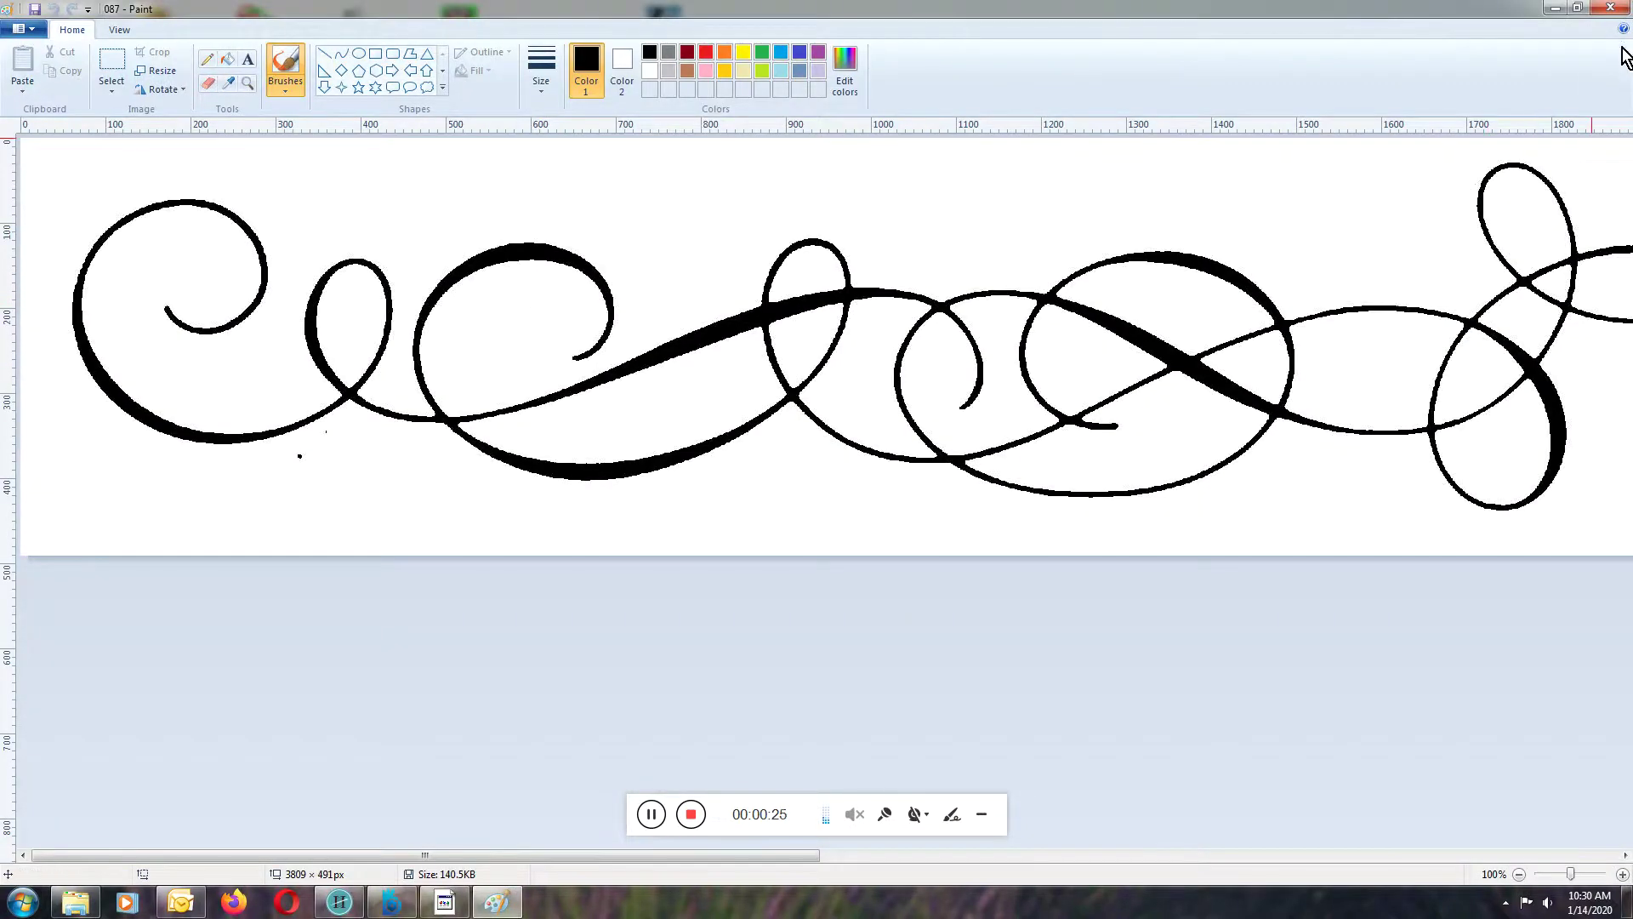
left_click(1611, 7)
Step: Preview the 084 frame image full-screen, then close it and minimize Hatch
left_click(310, 202)
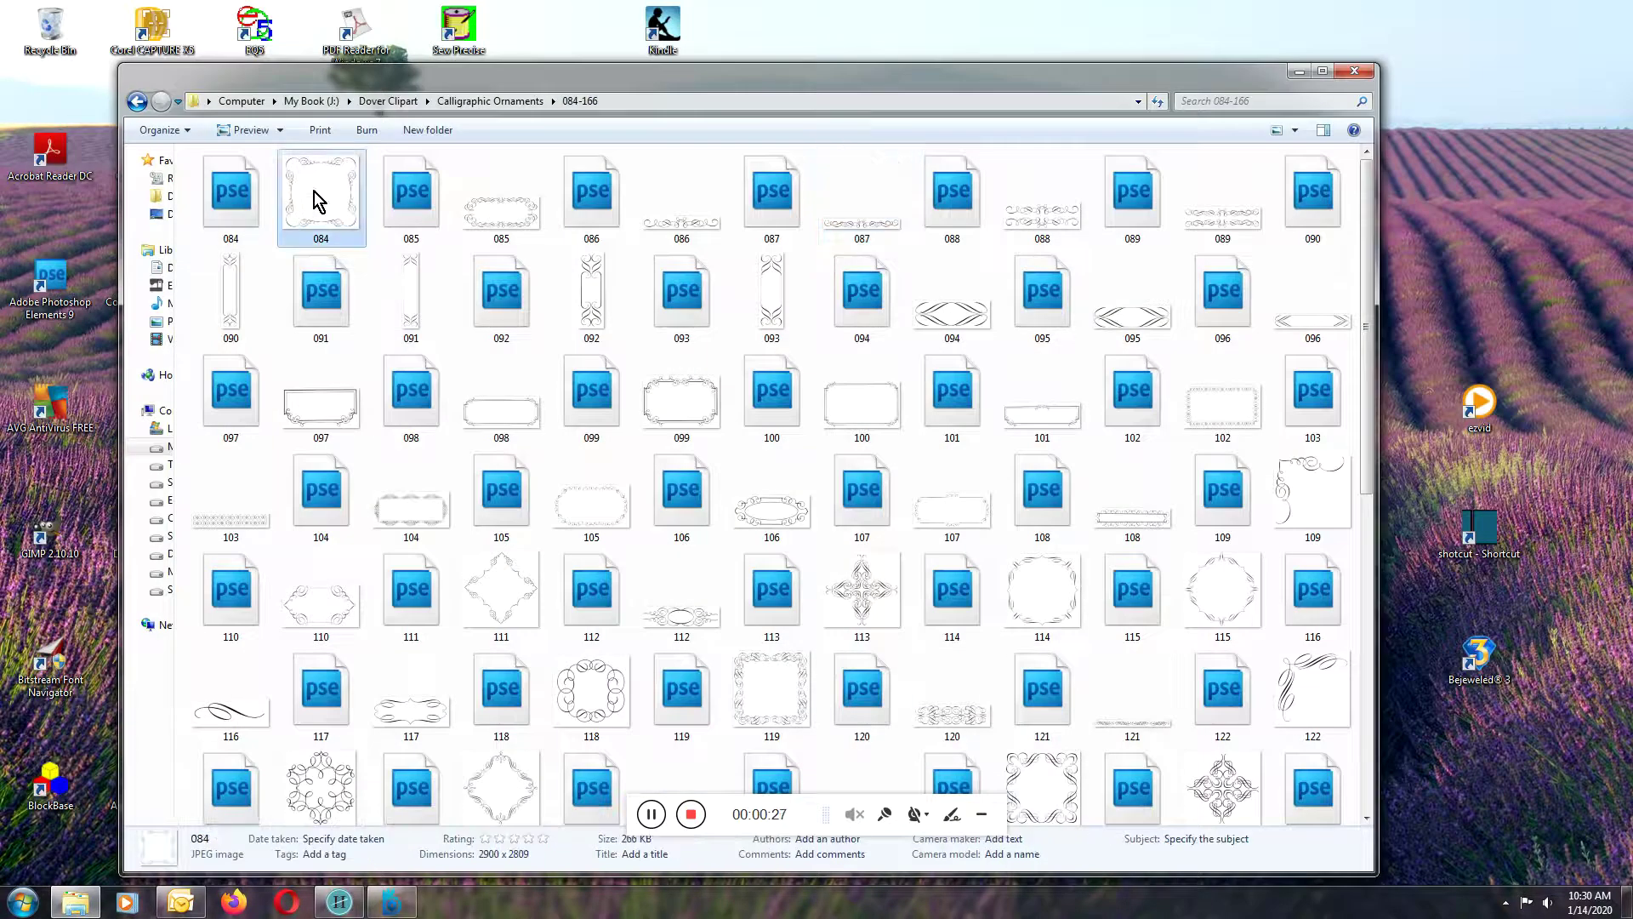
double_click(324, 211)
right_click(324, 212)
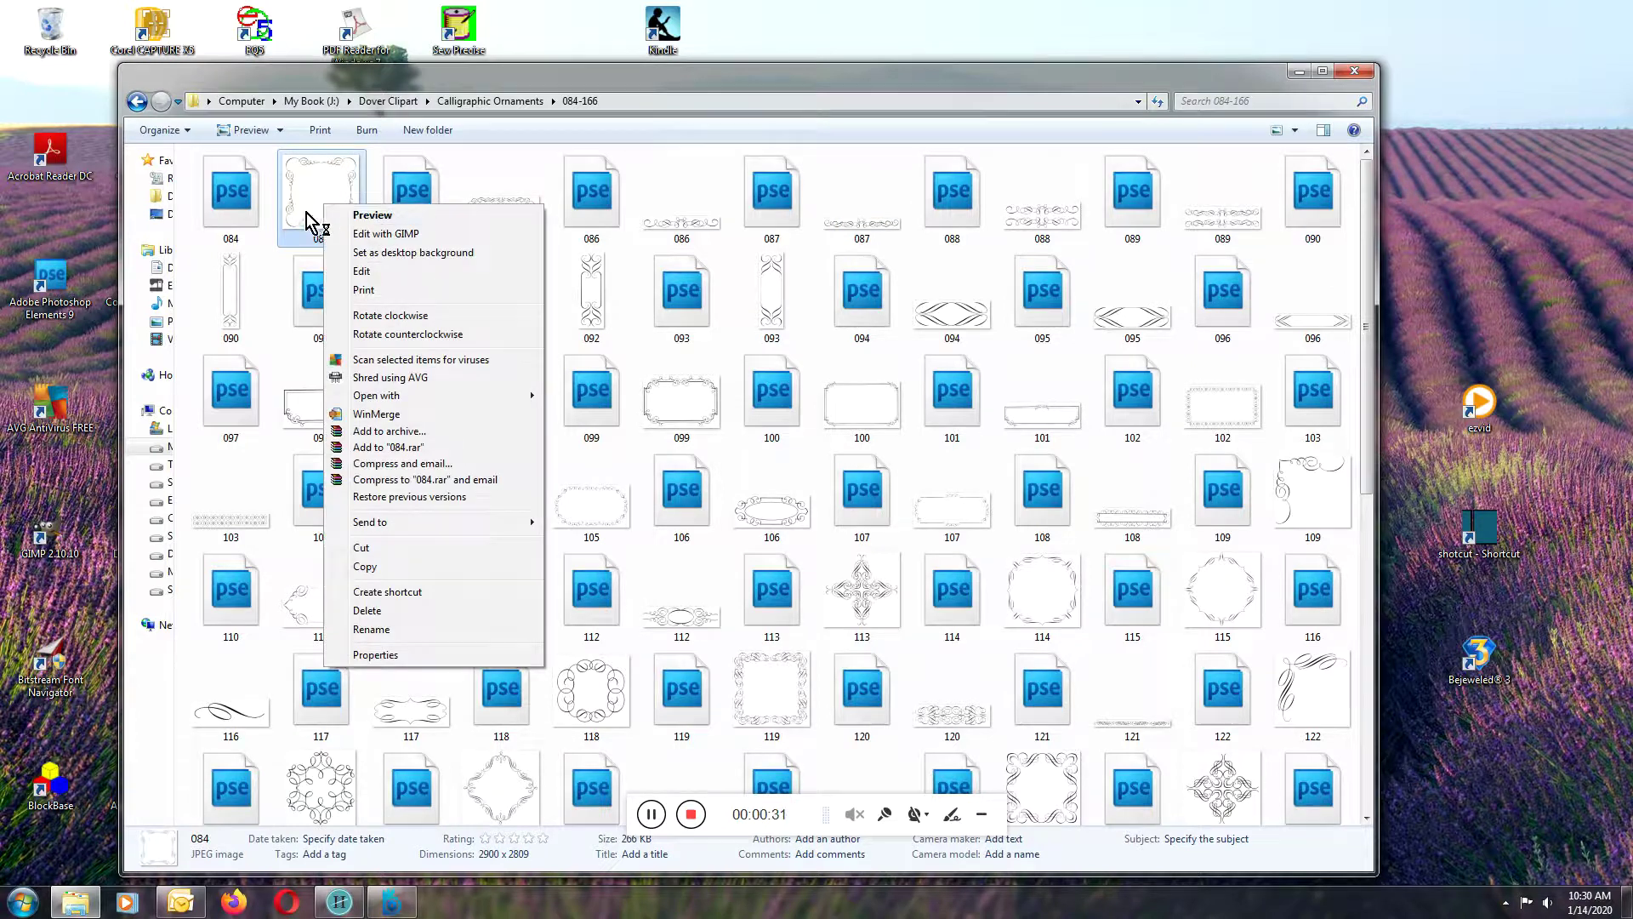
left_click(310, 204)
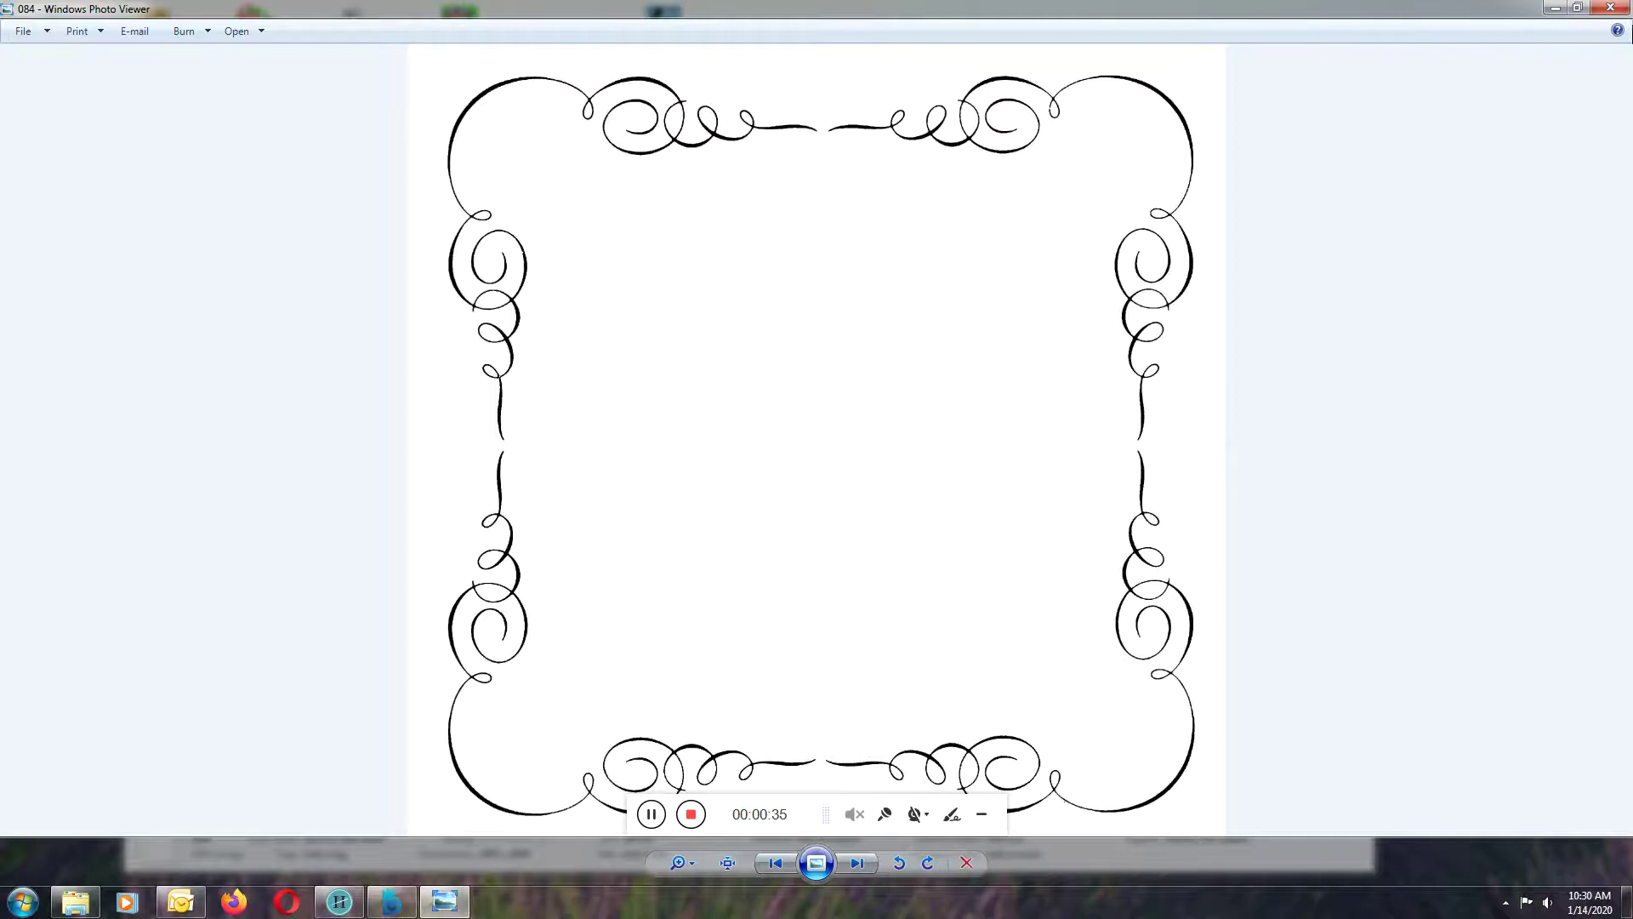
left_click(1617, 9)
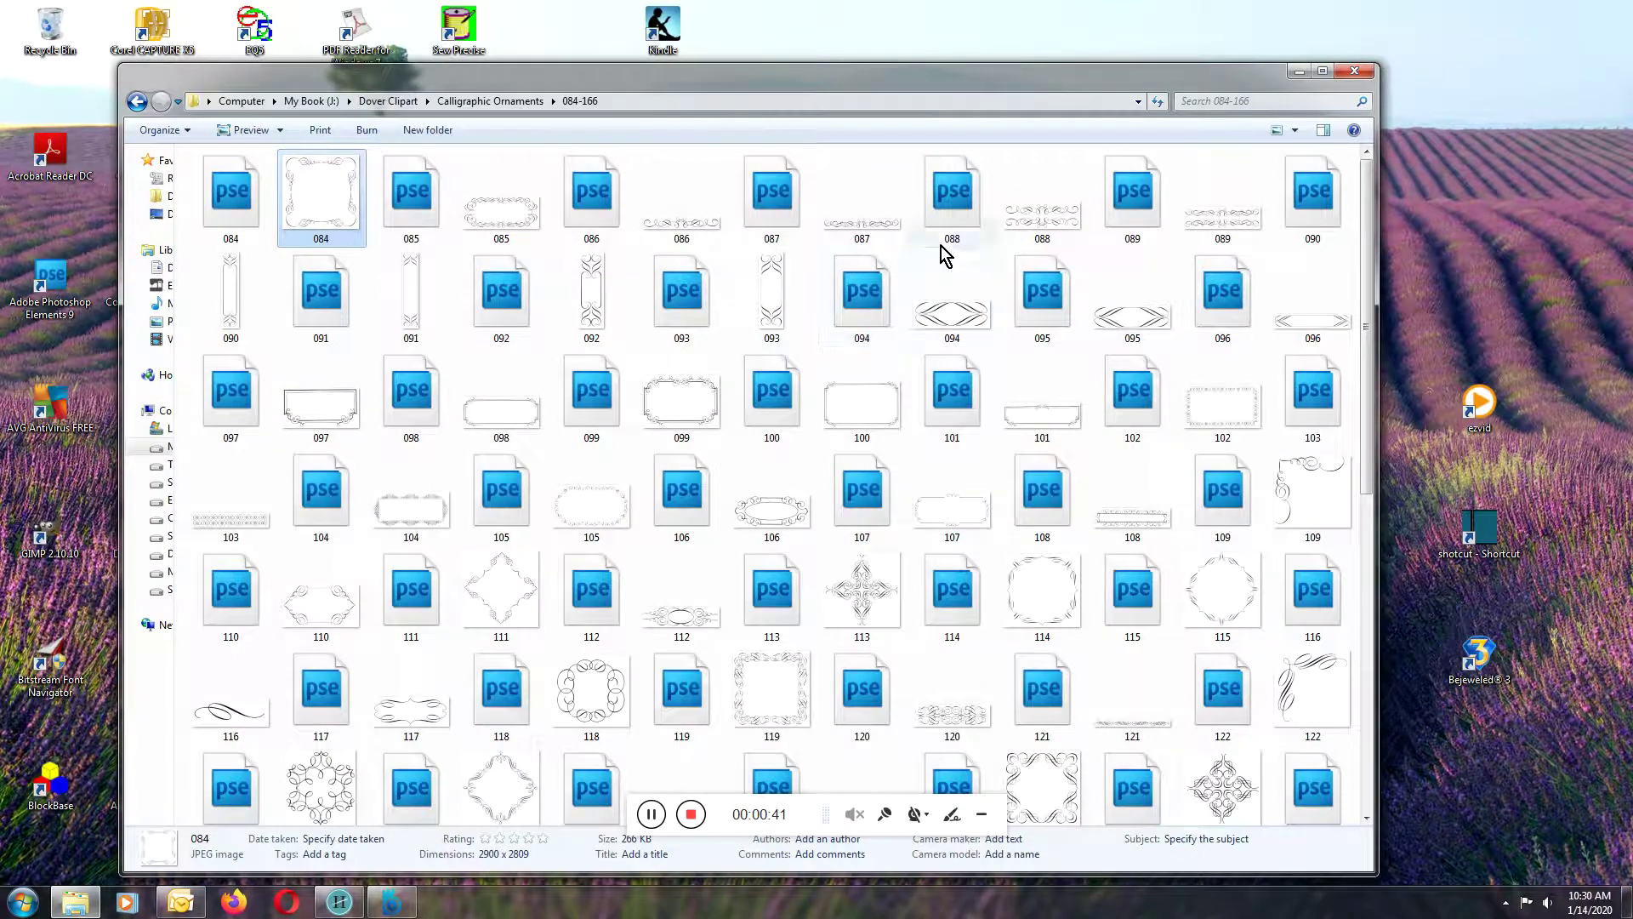
left_click(1569, 12)
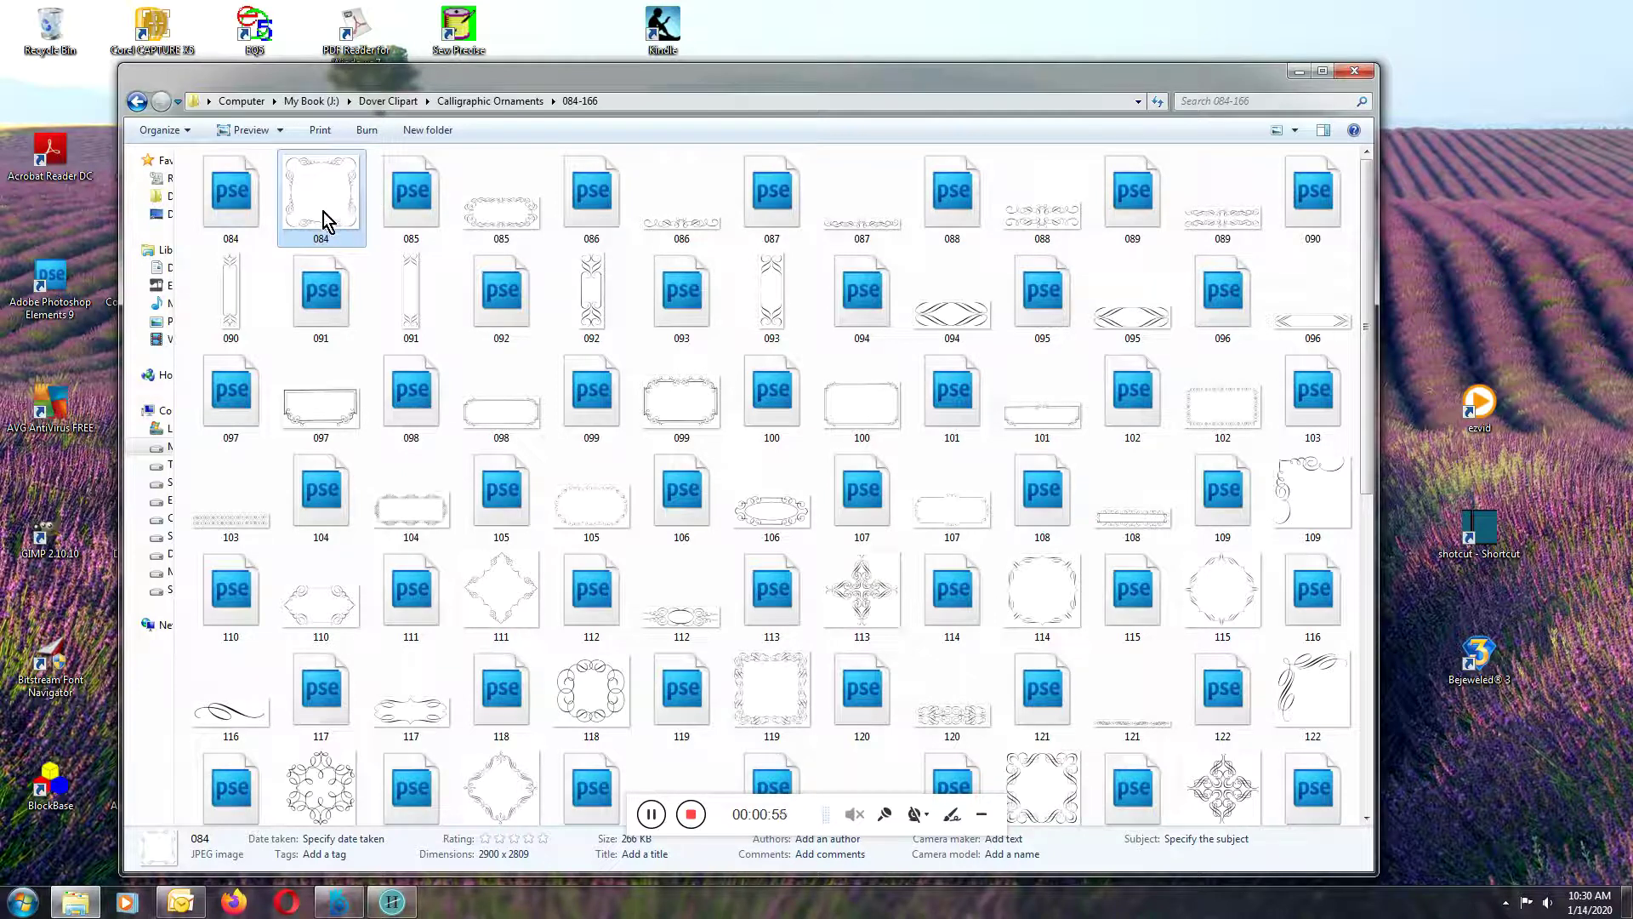
mouse_move(231, 194)
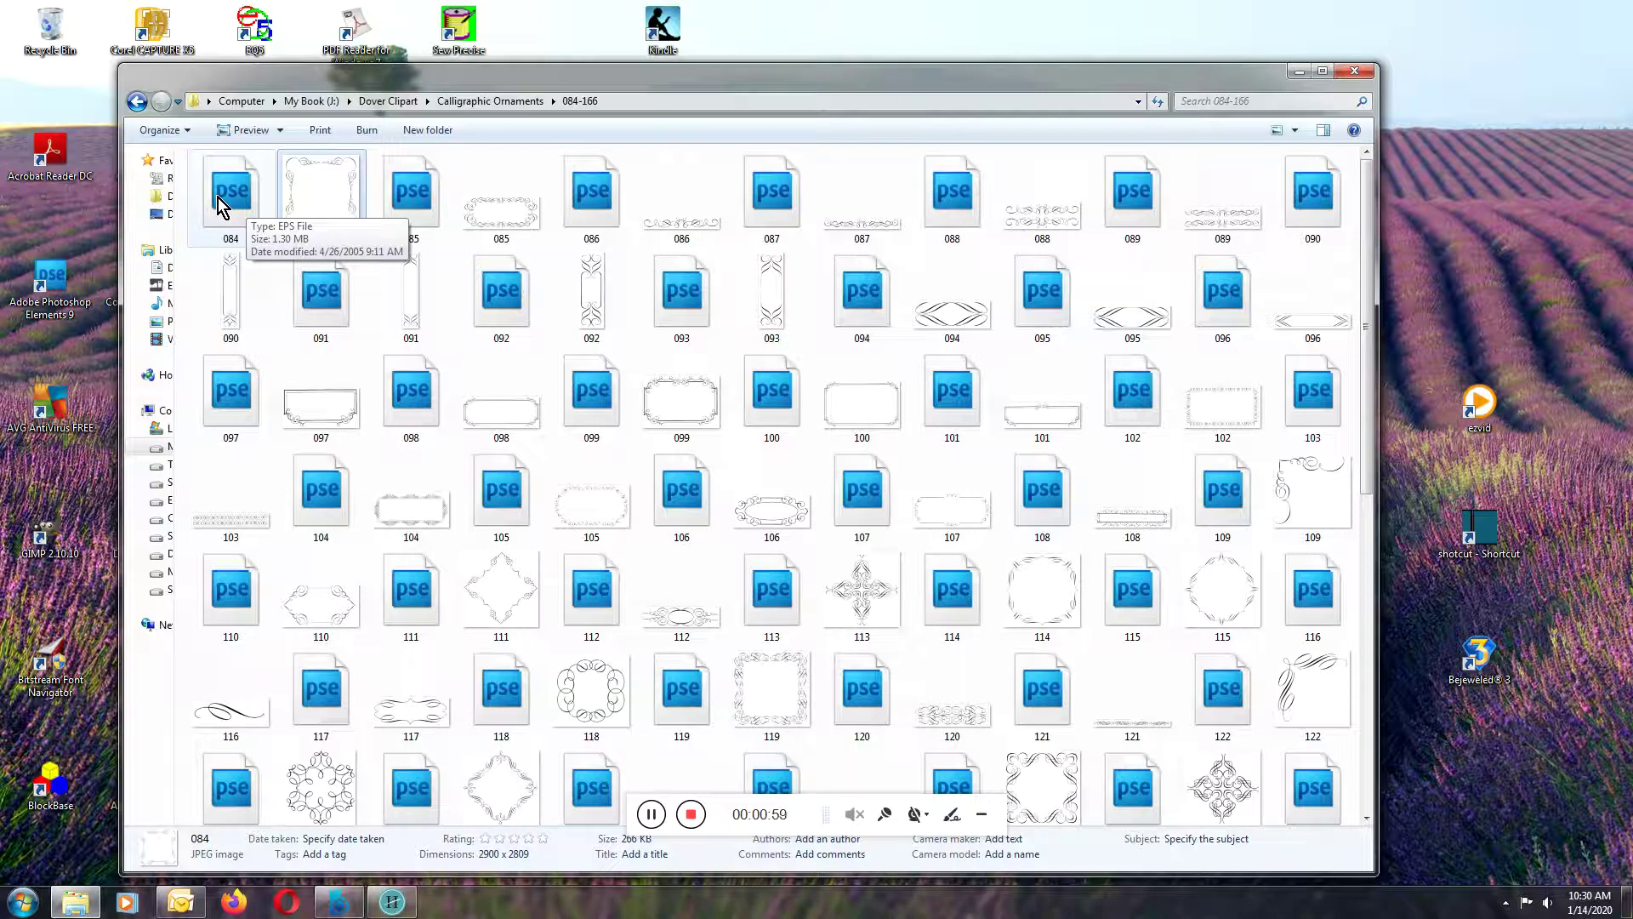
Step: Open the 084 EPS file with CorelDRAW X5, importing the frame as editable
right_click(219, 198)
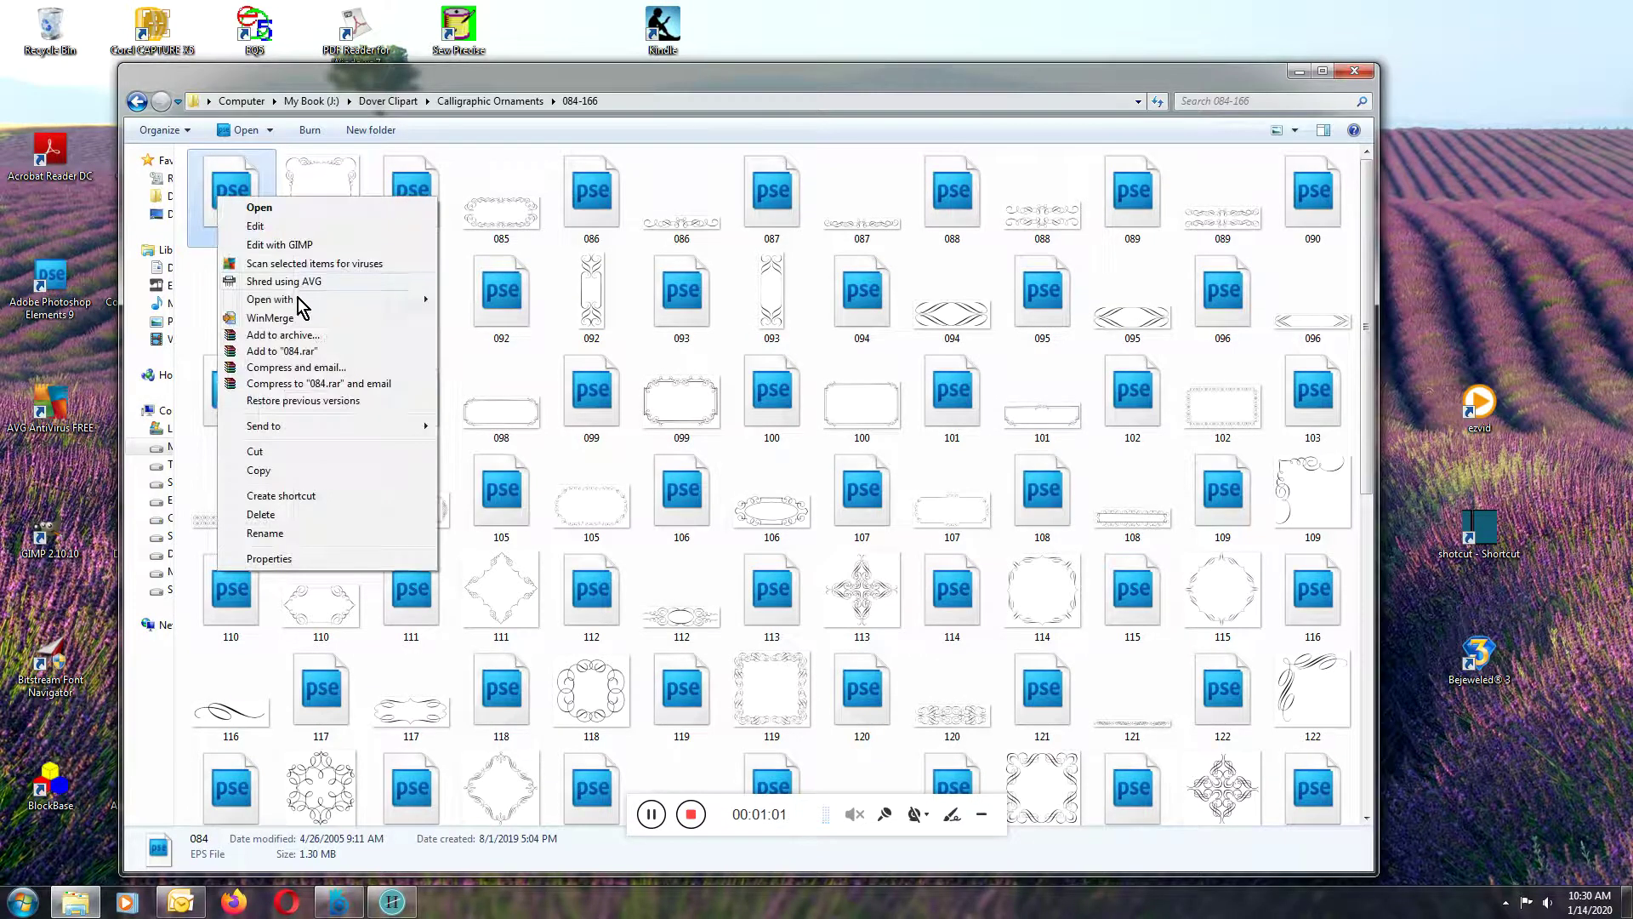
mouse_move(269, 299)
left_click(513, 317)
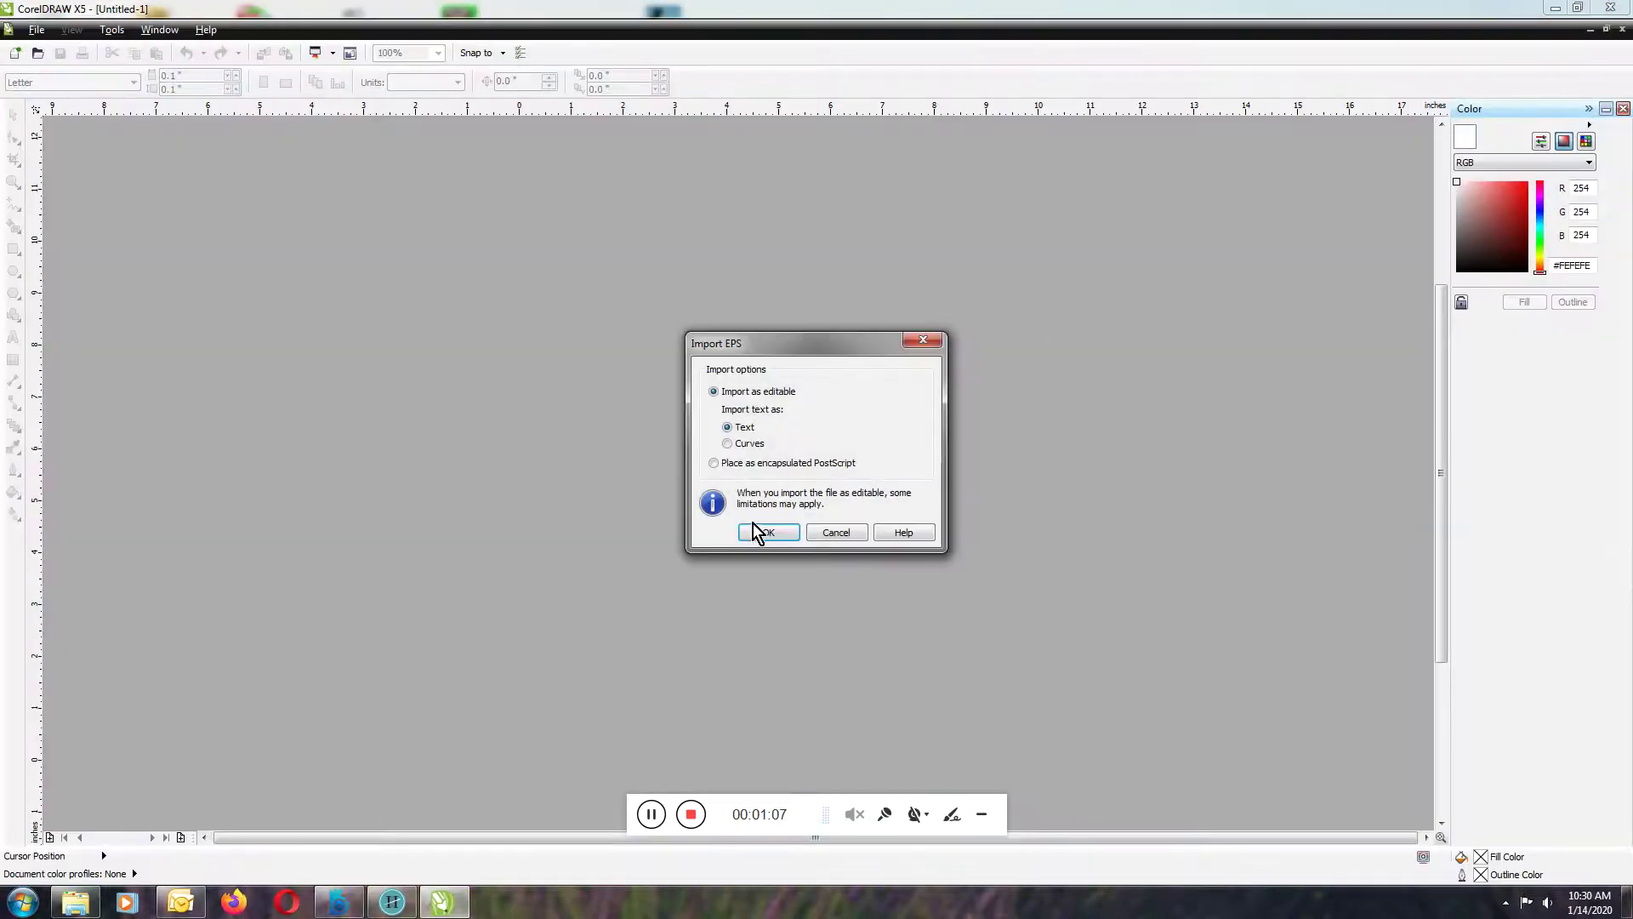
left_click(770, 533)
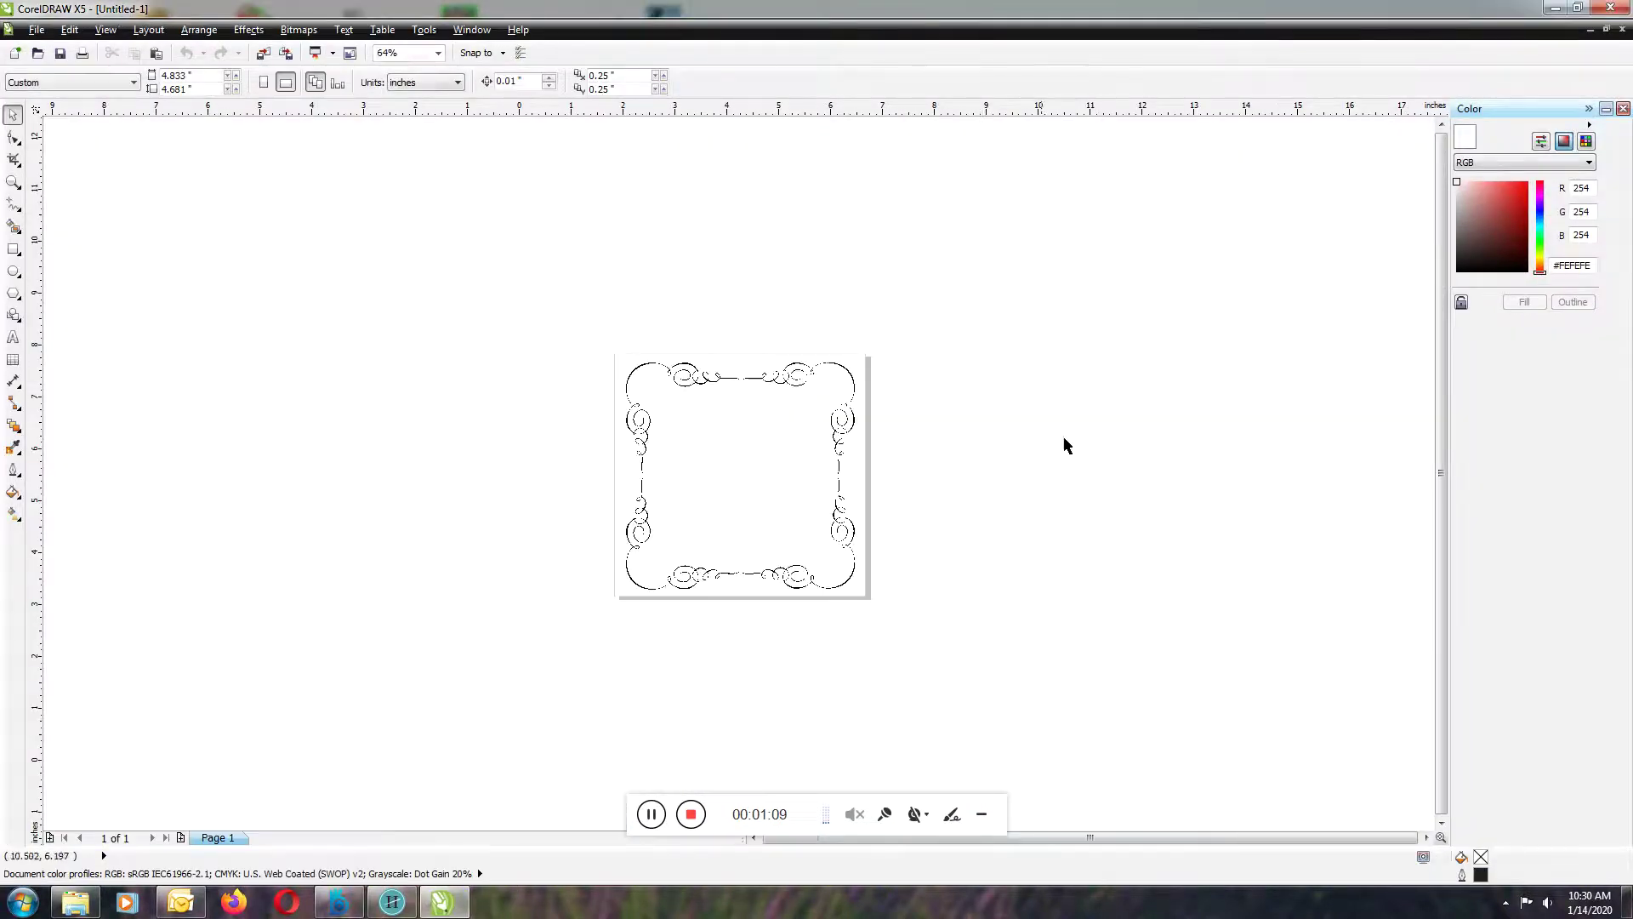
scroll(740, 537, "up", 2)
scroll(740, 536, "up", 1)
scroll(741, 537, "down", 1)
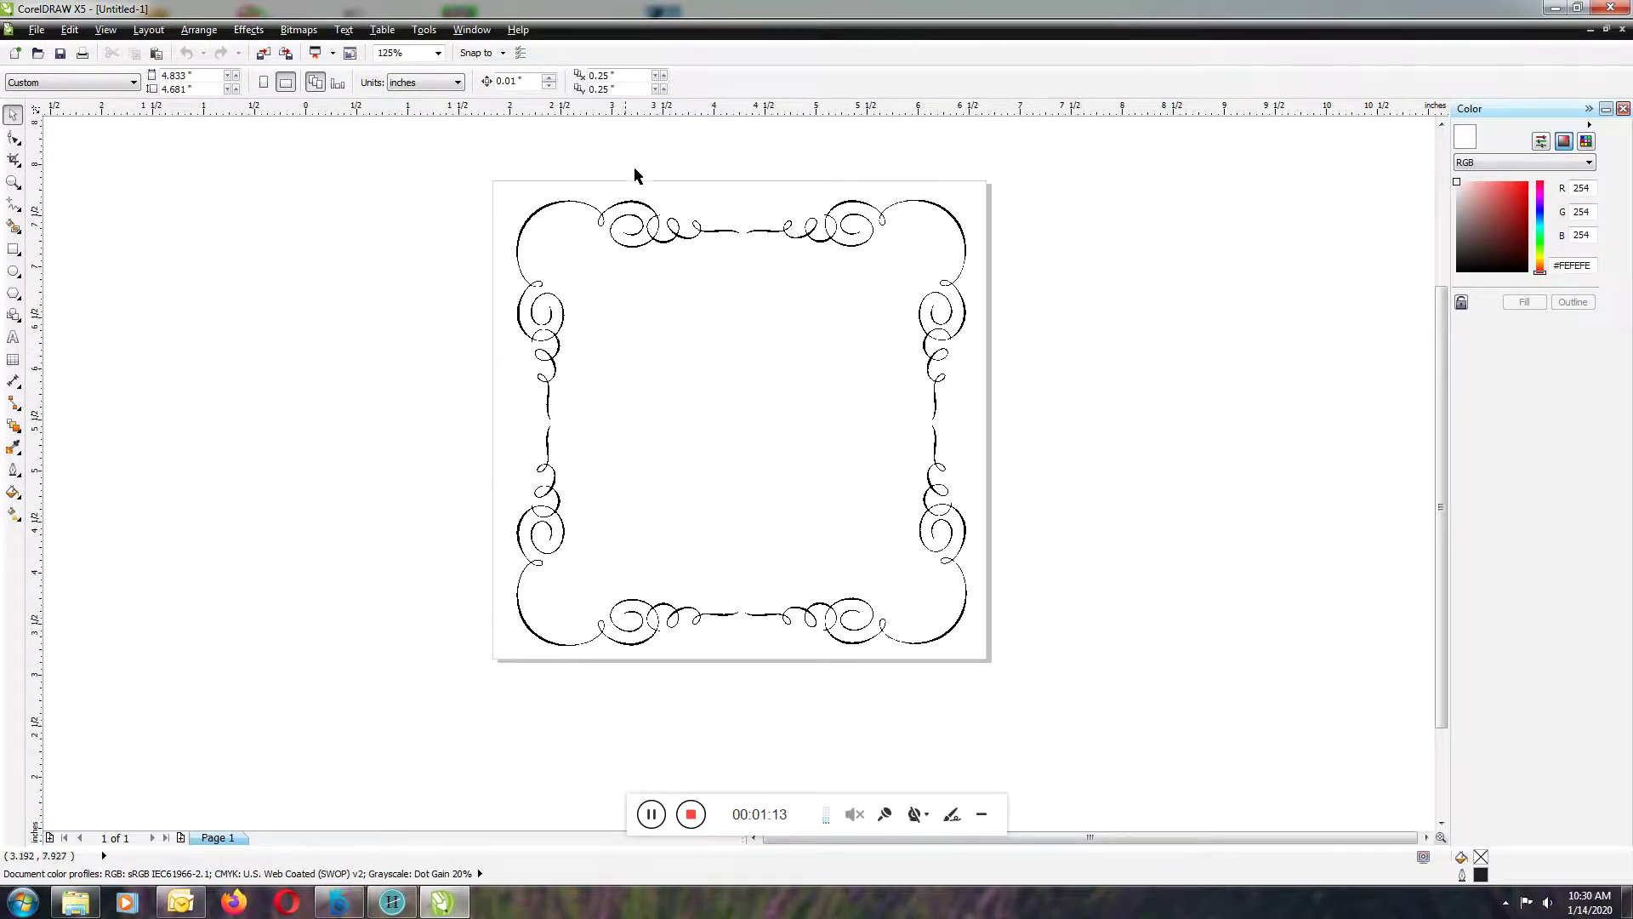
Step: Browse the menus, then select the imported 084 frame, a monochrome 600 dpi bitmap
left_click(301, 29)
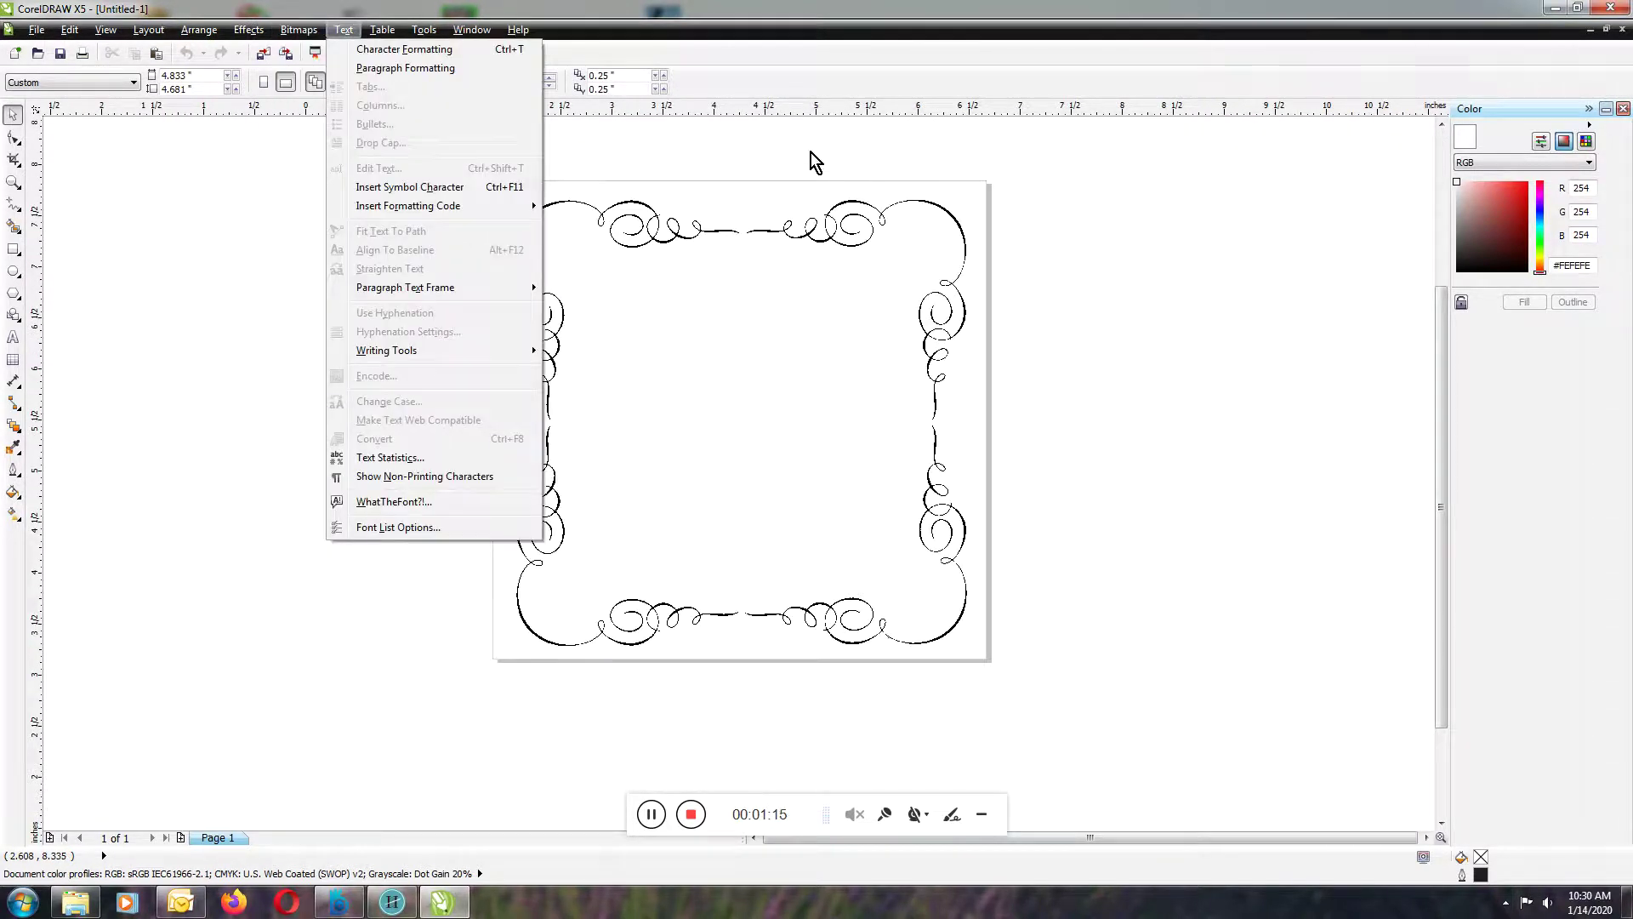
left_click(993, 117)
left_click(852, 208)
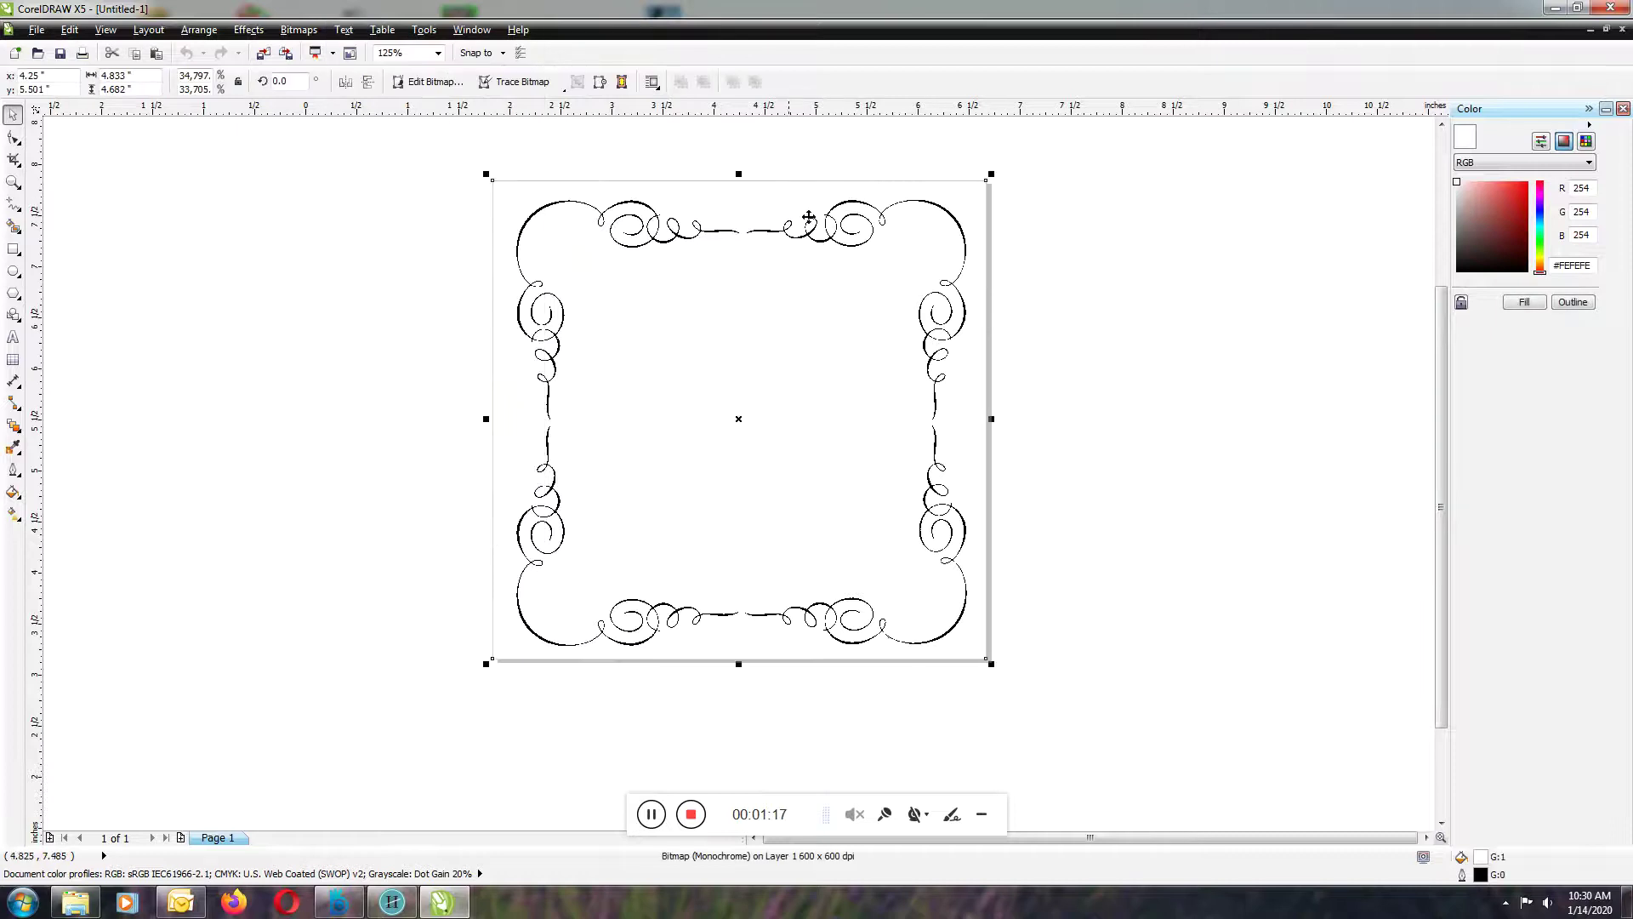
scroll(622, 246, "up", 2)
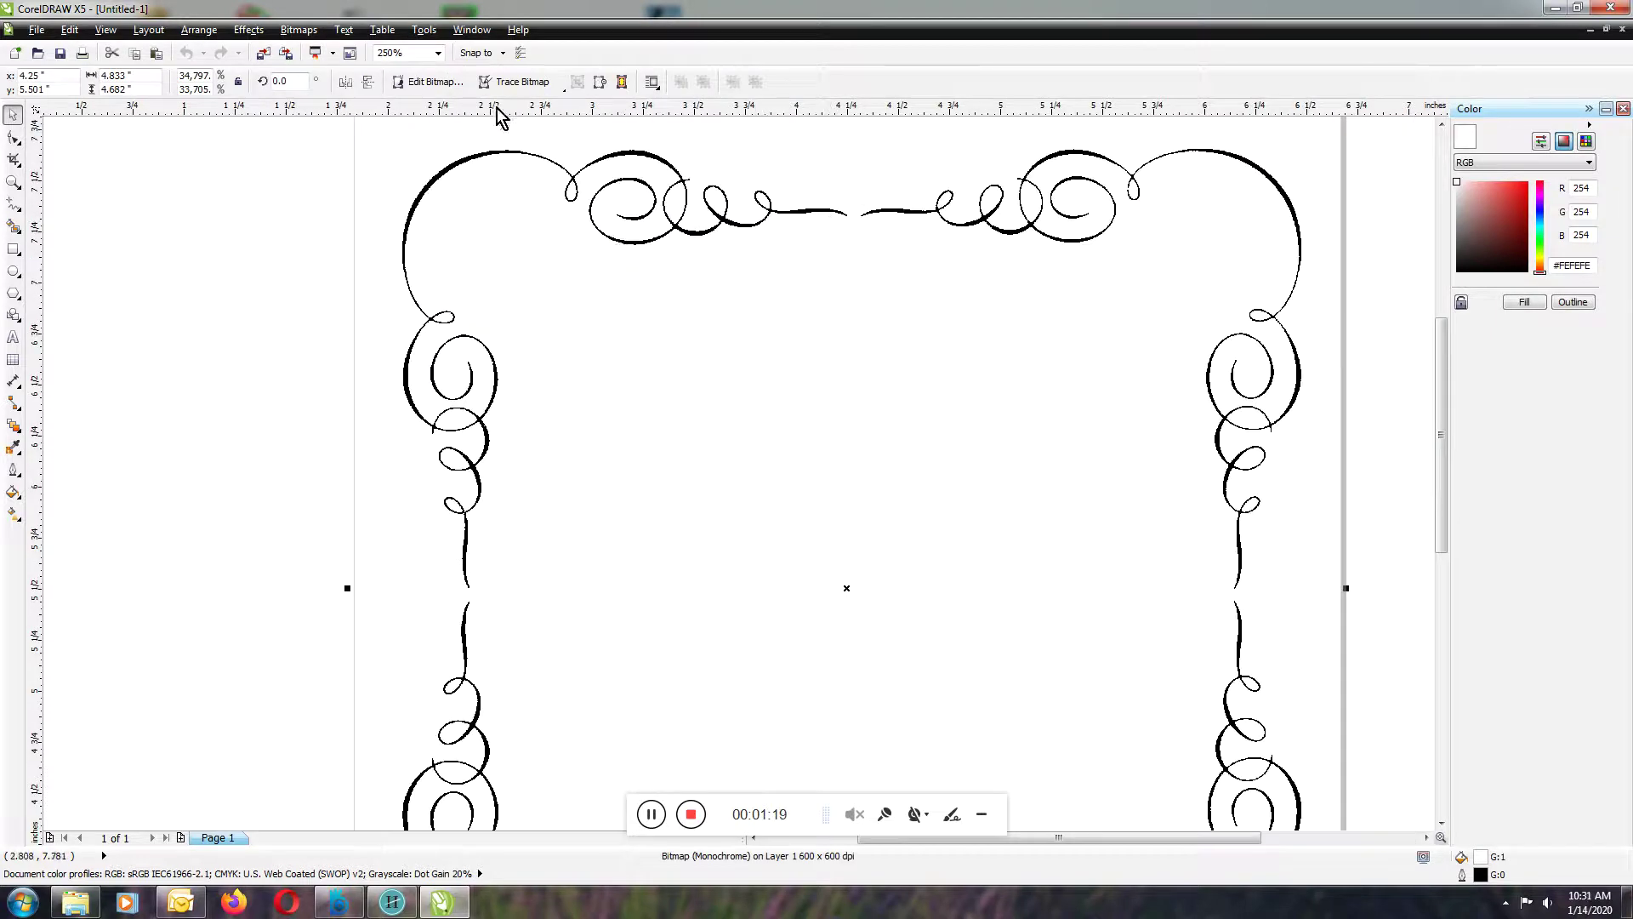
Step: Quick Trace the frame bitmap, agreeing to reduce the oversized bitmap first
left_click(526, 84)
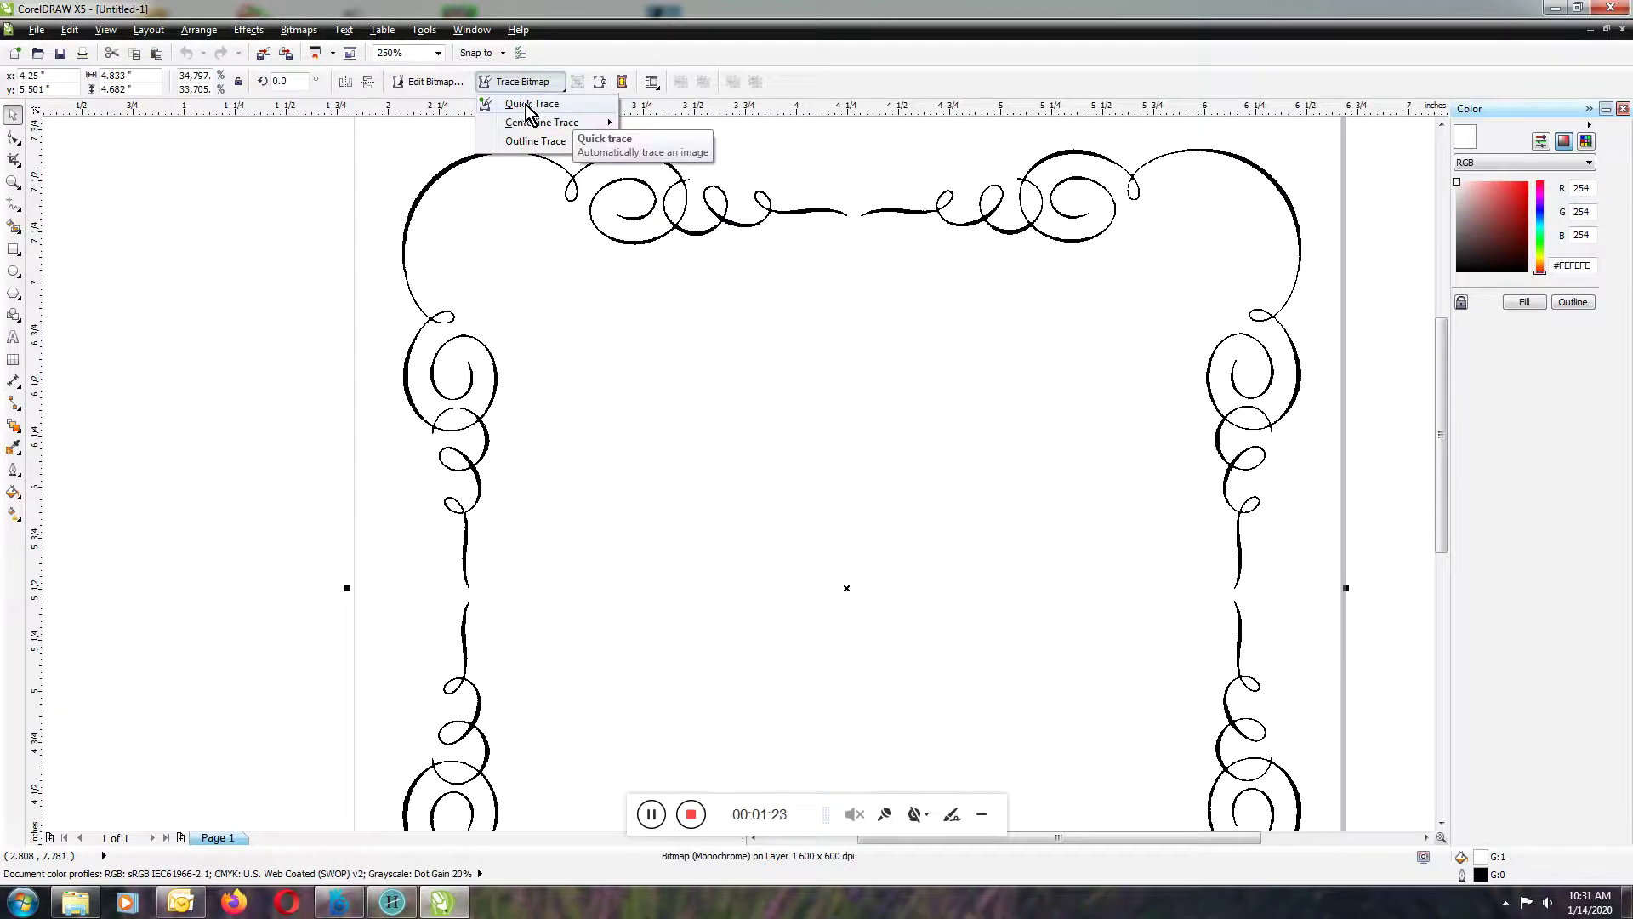
left_click(531, 105)
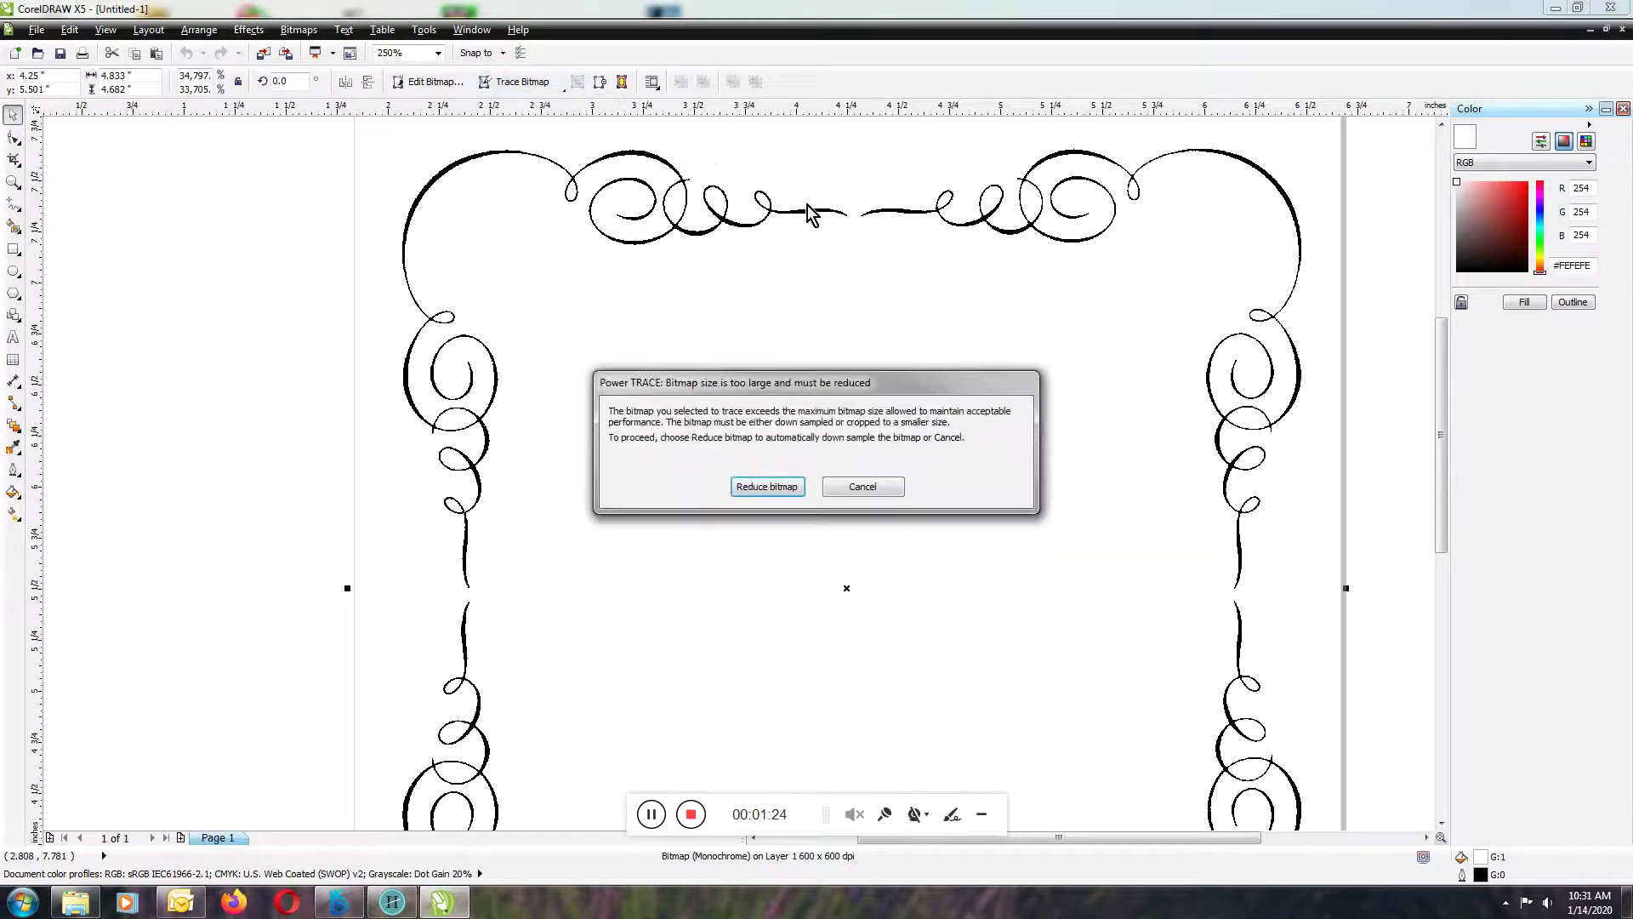
left_click(777, 489)
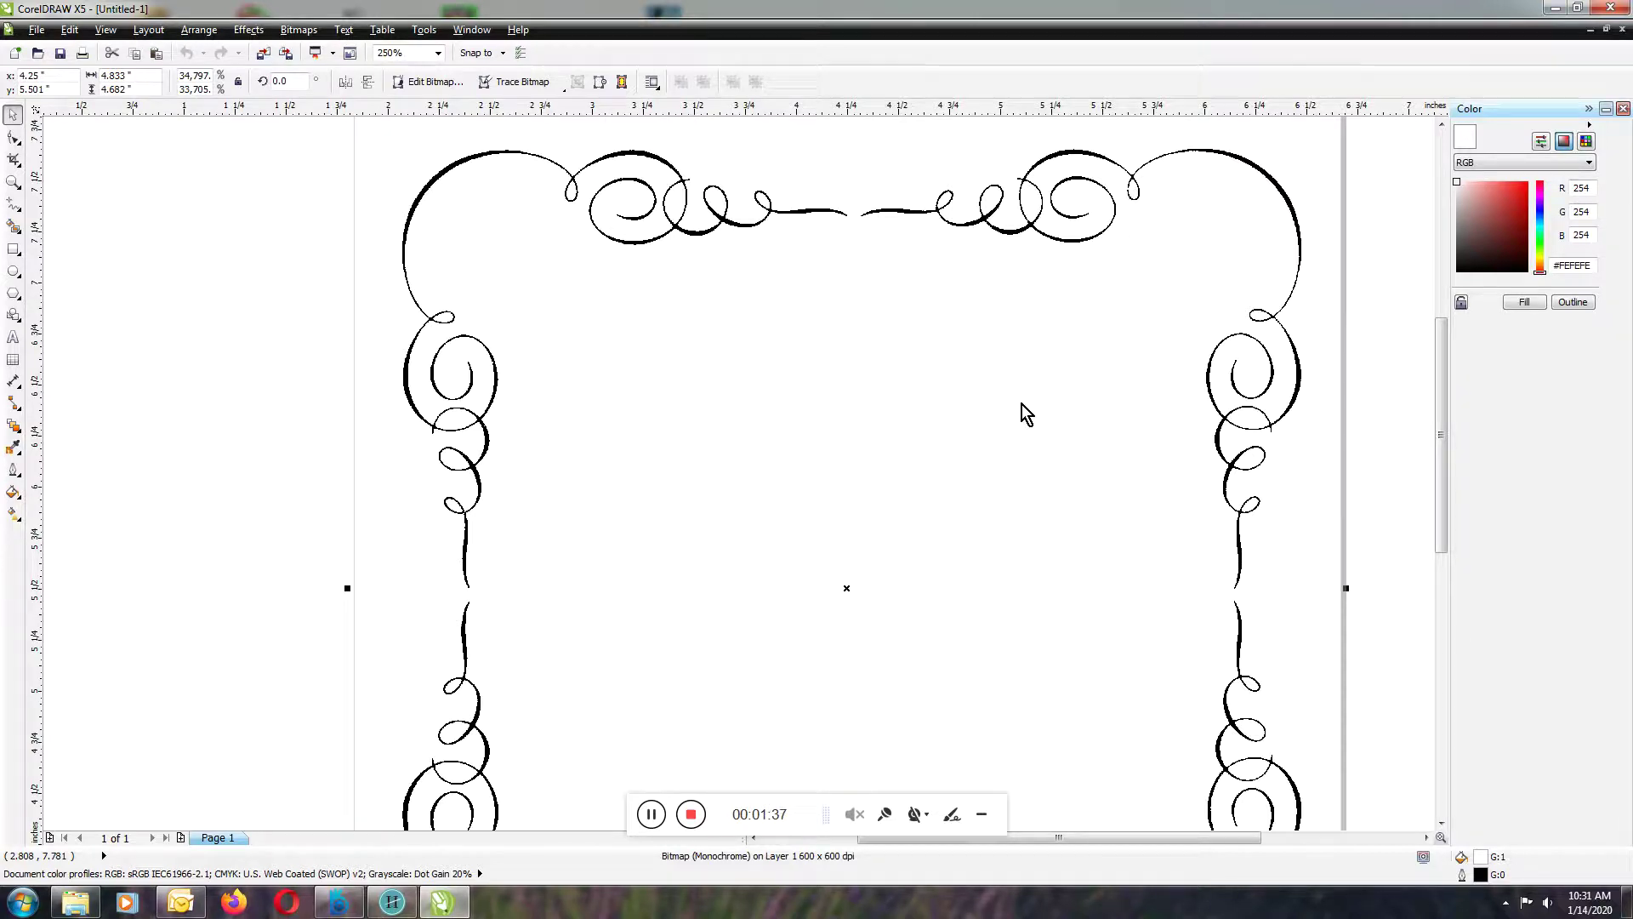
Step: Move the traced vector frame so it sits beside the original bitmap
left_click(1236, 476)
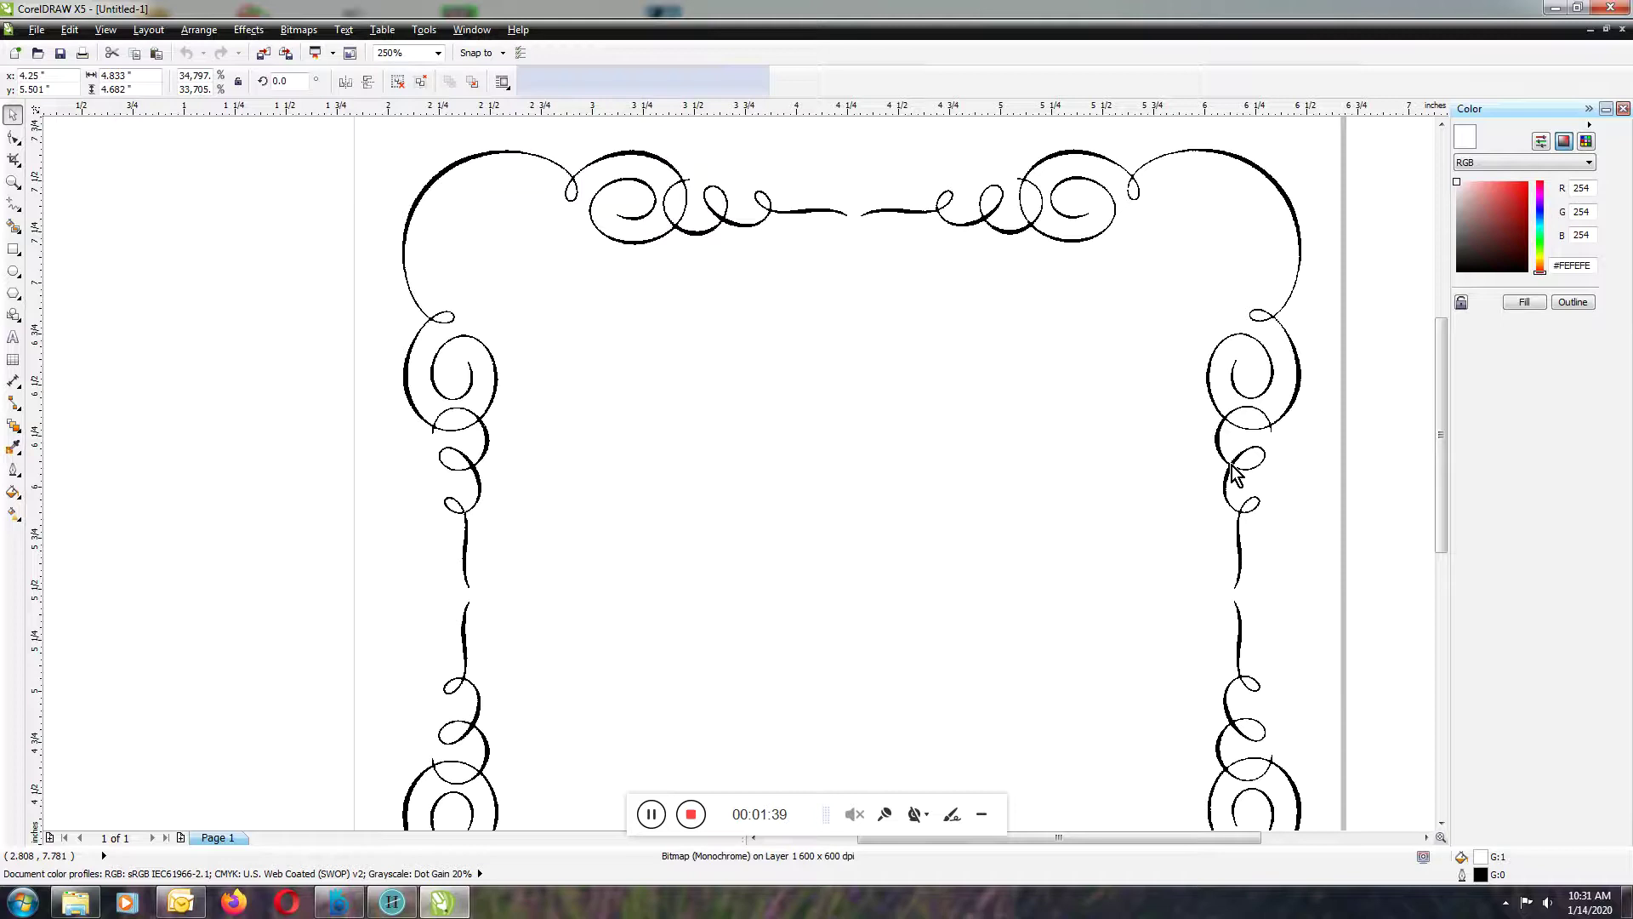
scroll(1235, 476, "down", 1)
scroll(915, 479, "up", 1)
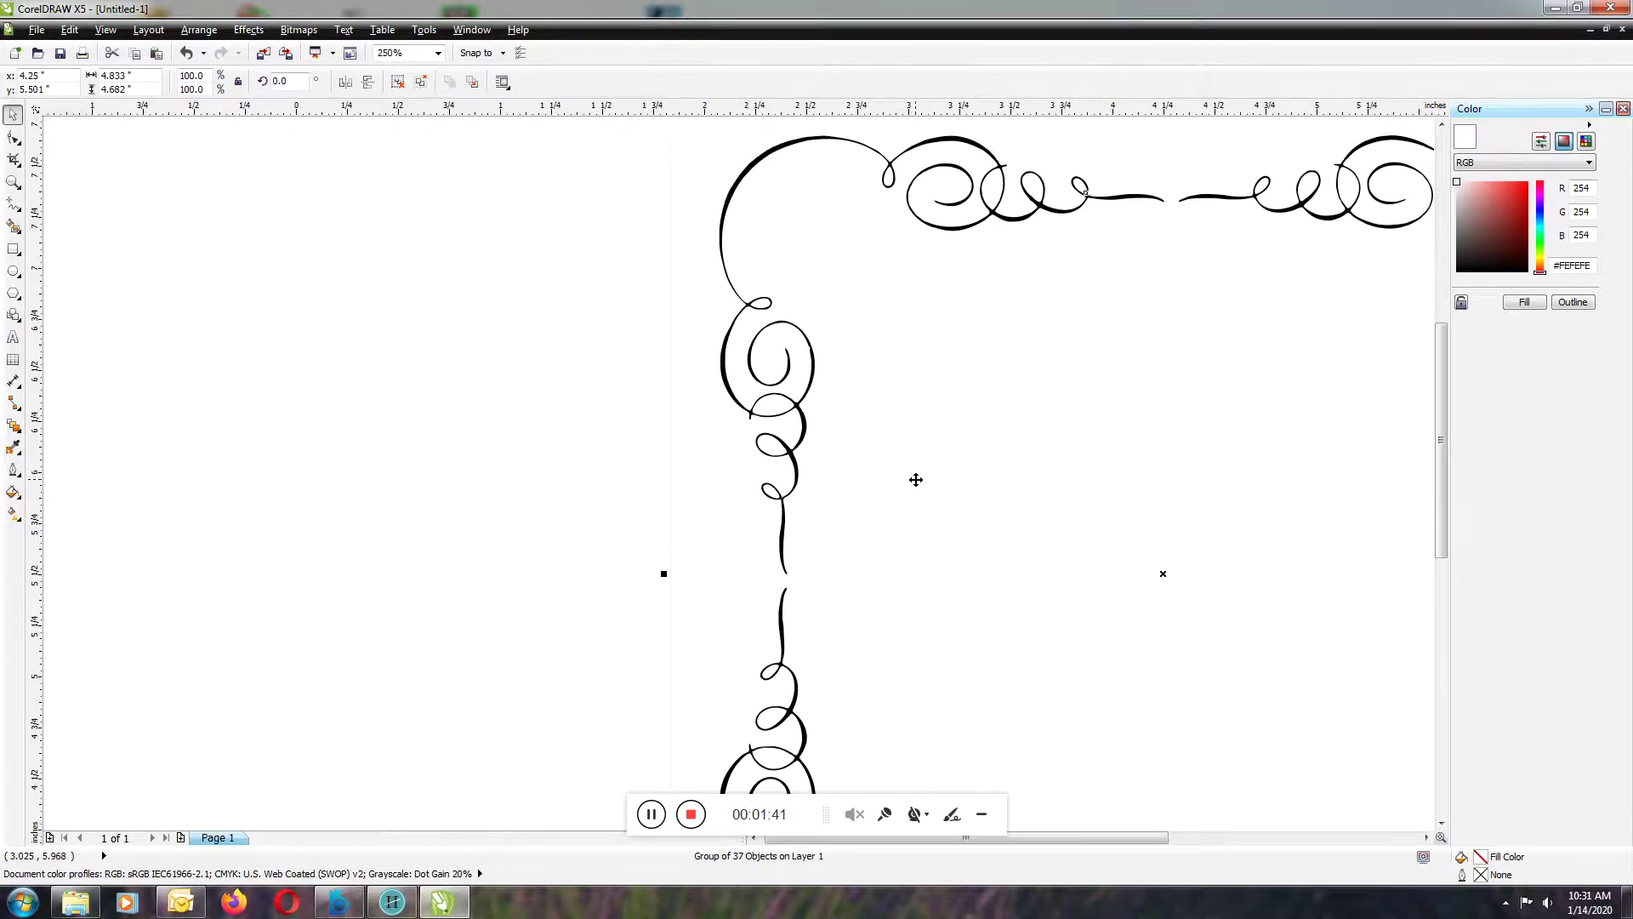
left_click_drag(747, 428, 534, 421)
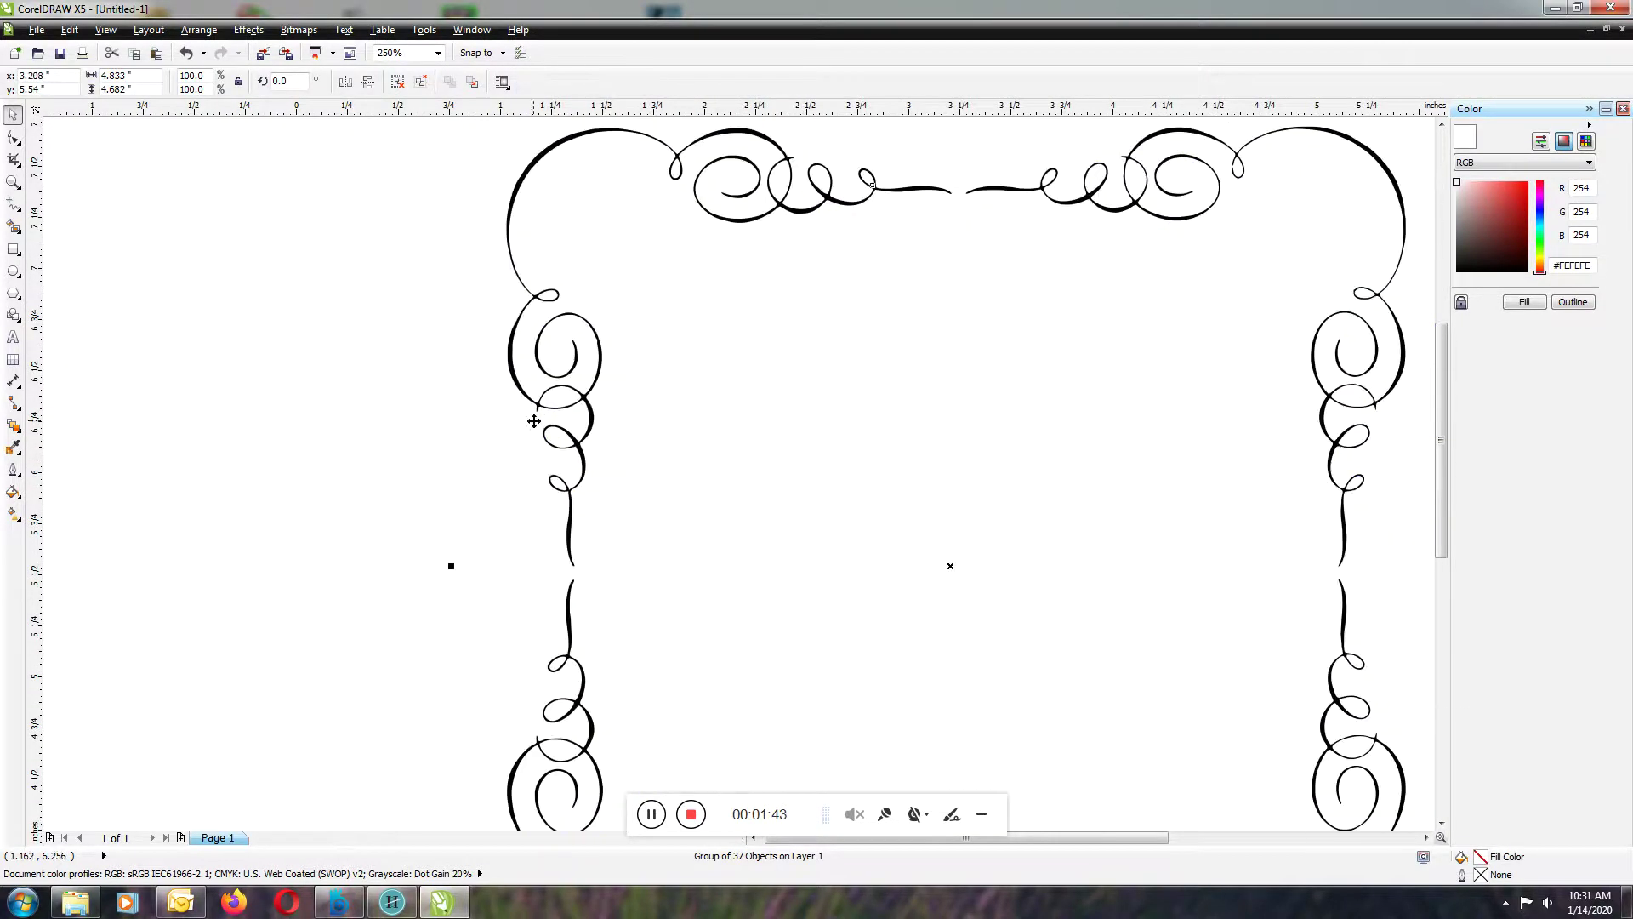
scroll(1078, 421, "down", 1)
scroll(1078, 421, "down", 1)
scroll(1078, 421, "up", 2)
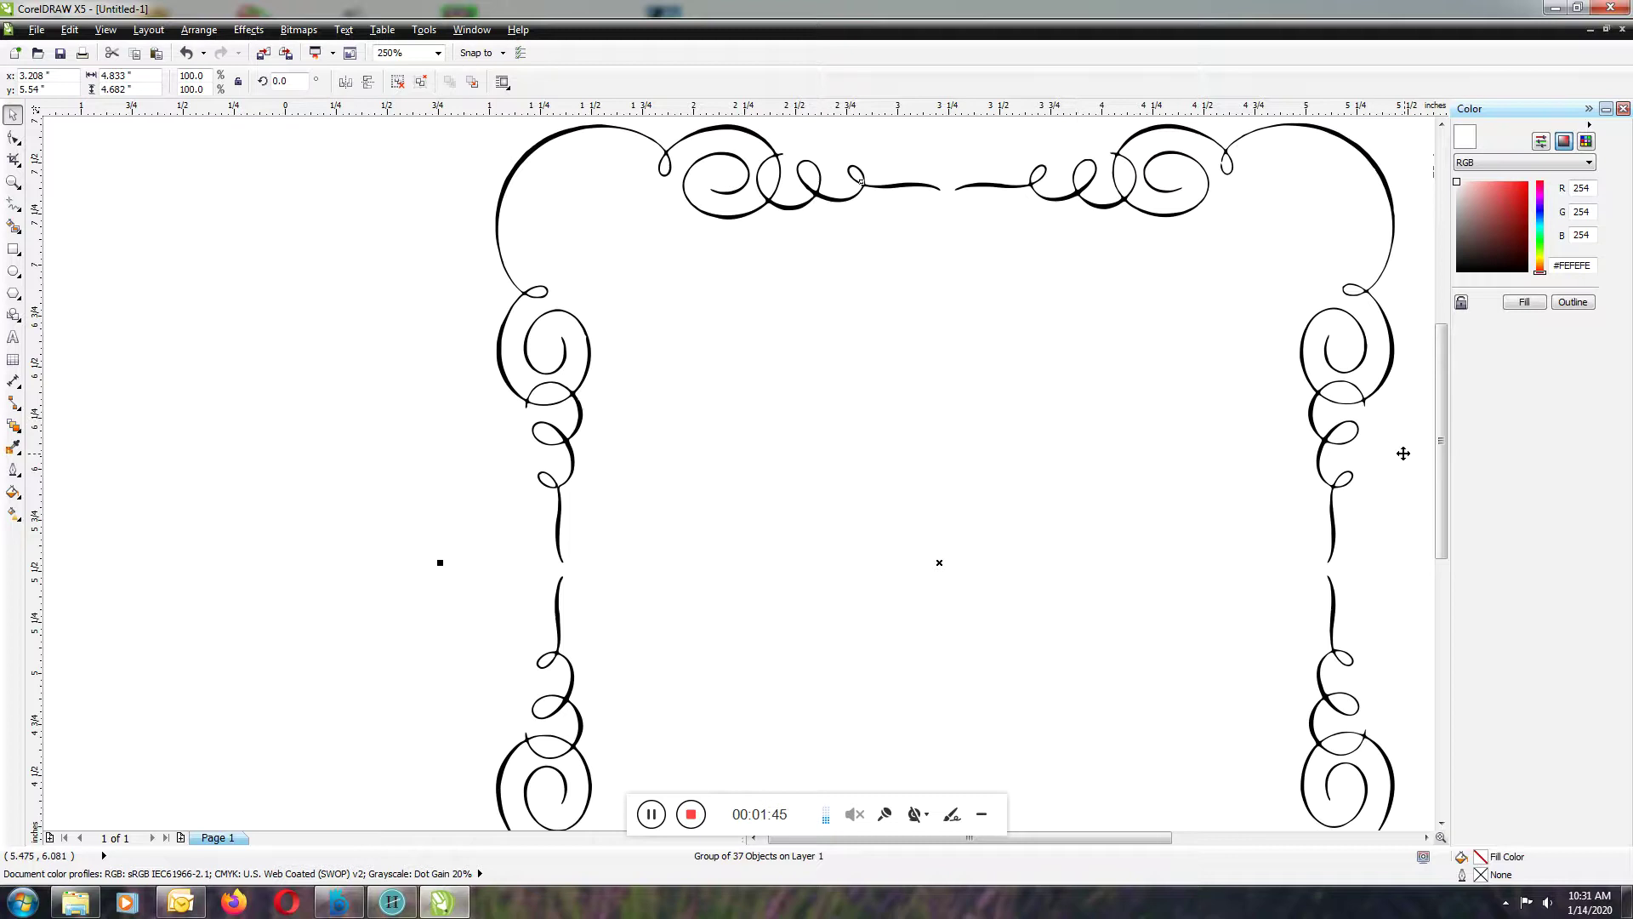
scroll(1233, 460, "up", 1)
scroll(1278, 481, "down", 3)
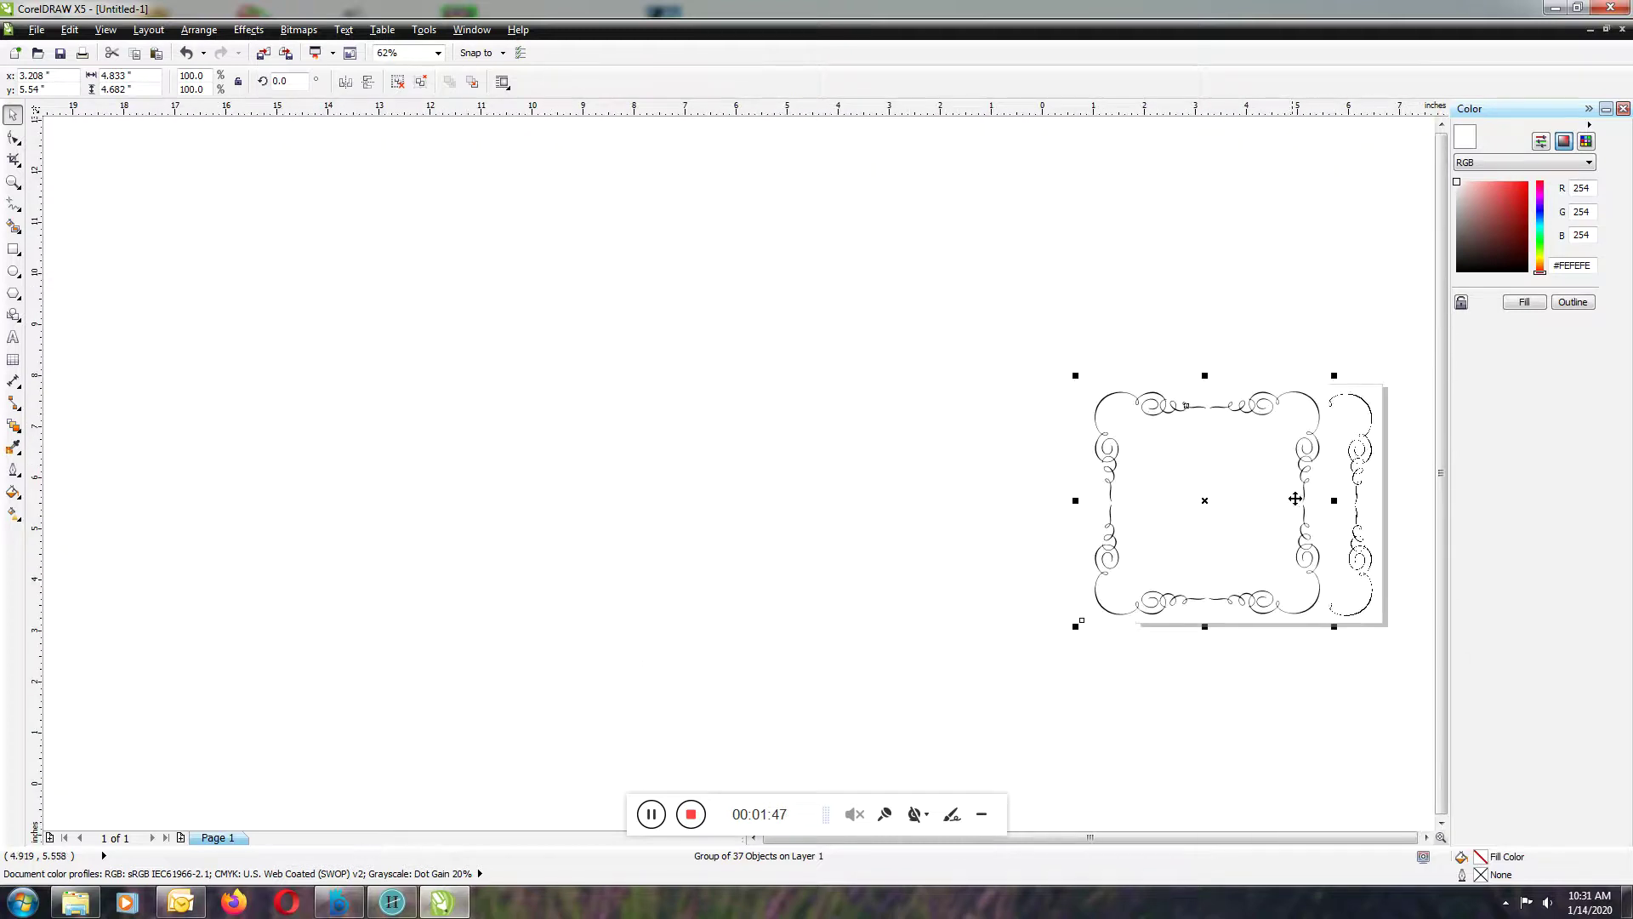
left_click_drag(1214, 500, 1055, 493)
scroll(1052, 496, "up", 3)
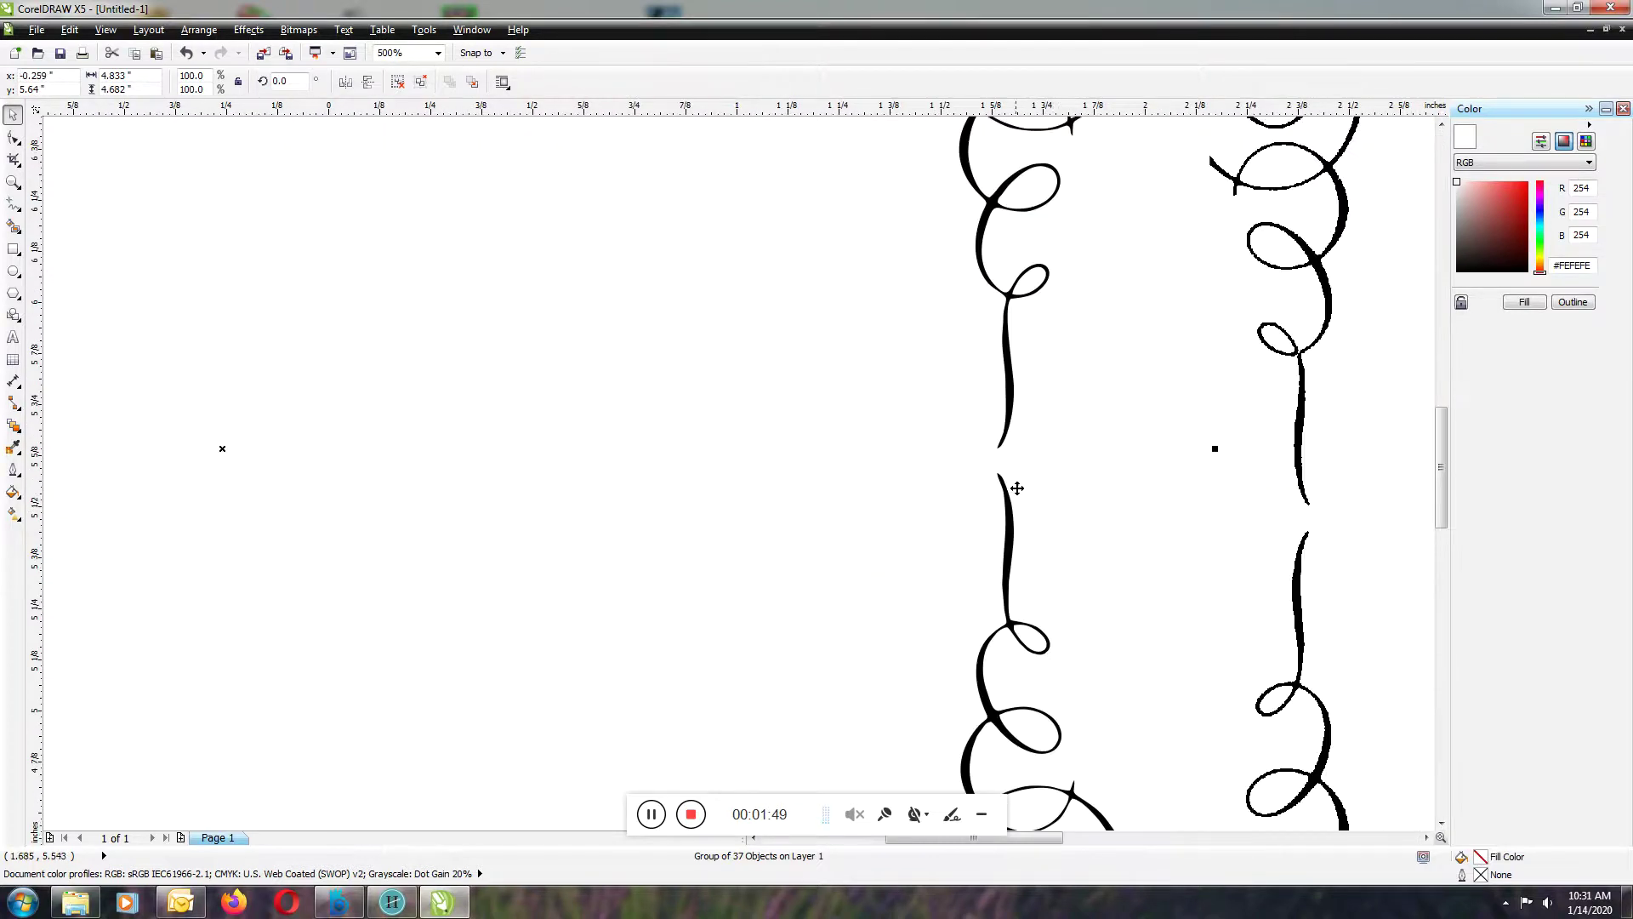
scroll(1297, 548, "down", 1)
scroll(1299, 537, "down", 1)
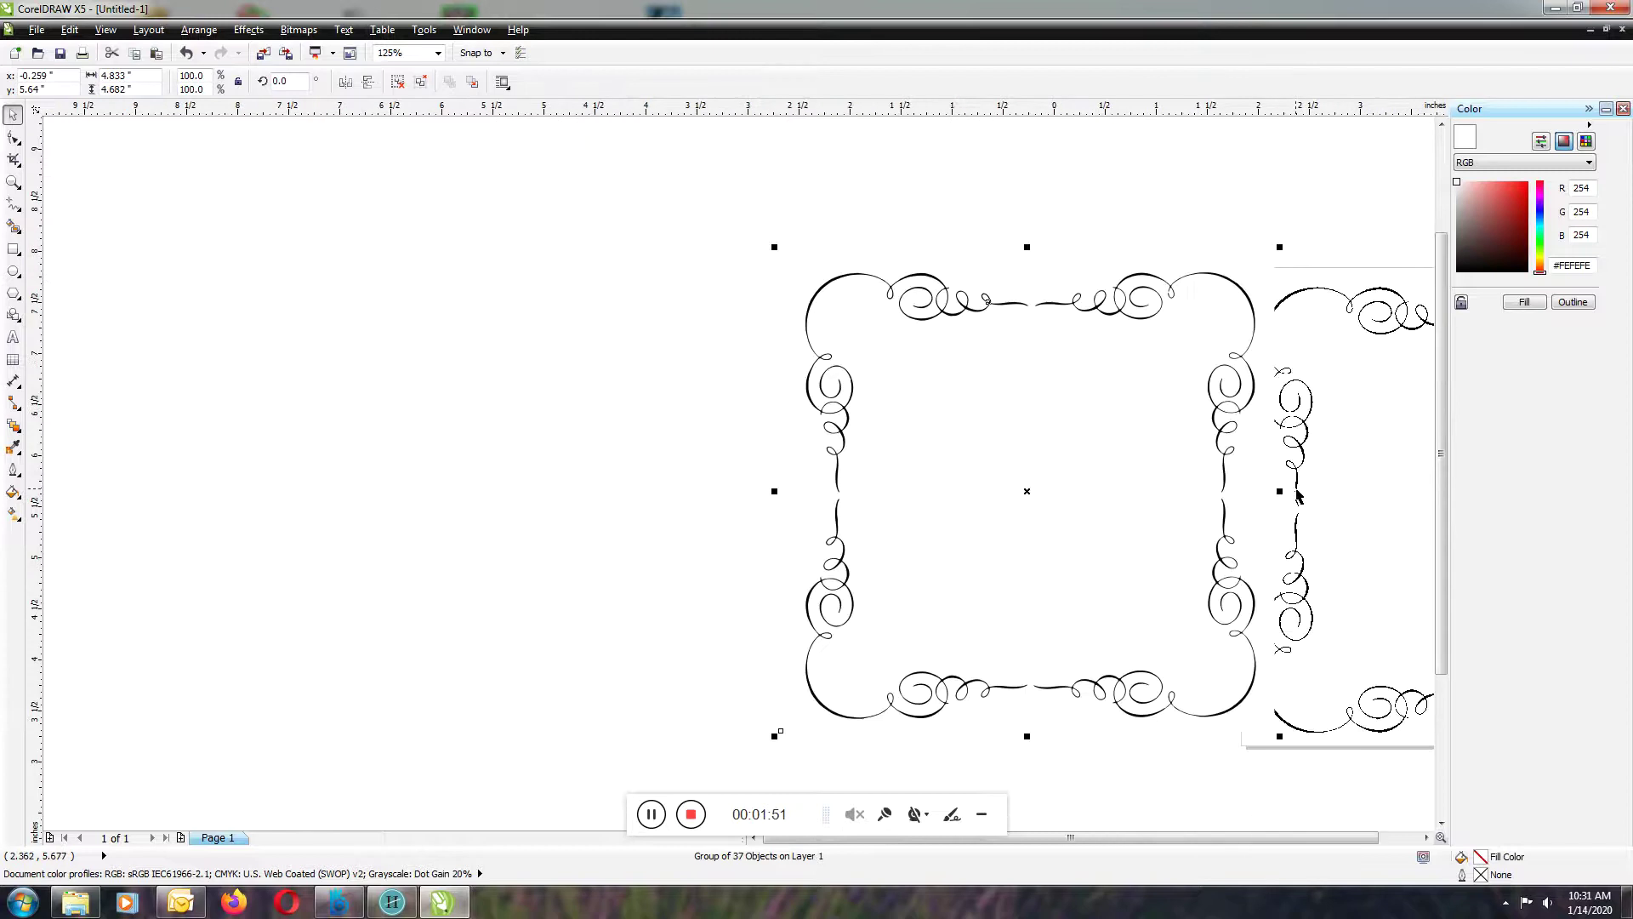
Step: Delete the original frame bitmap via its context menu
left_click(1381, 316)
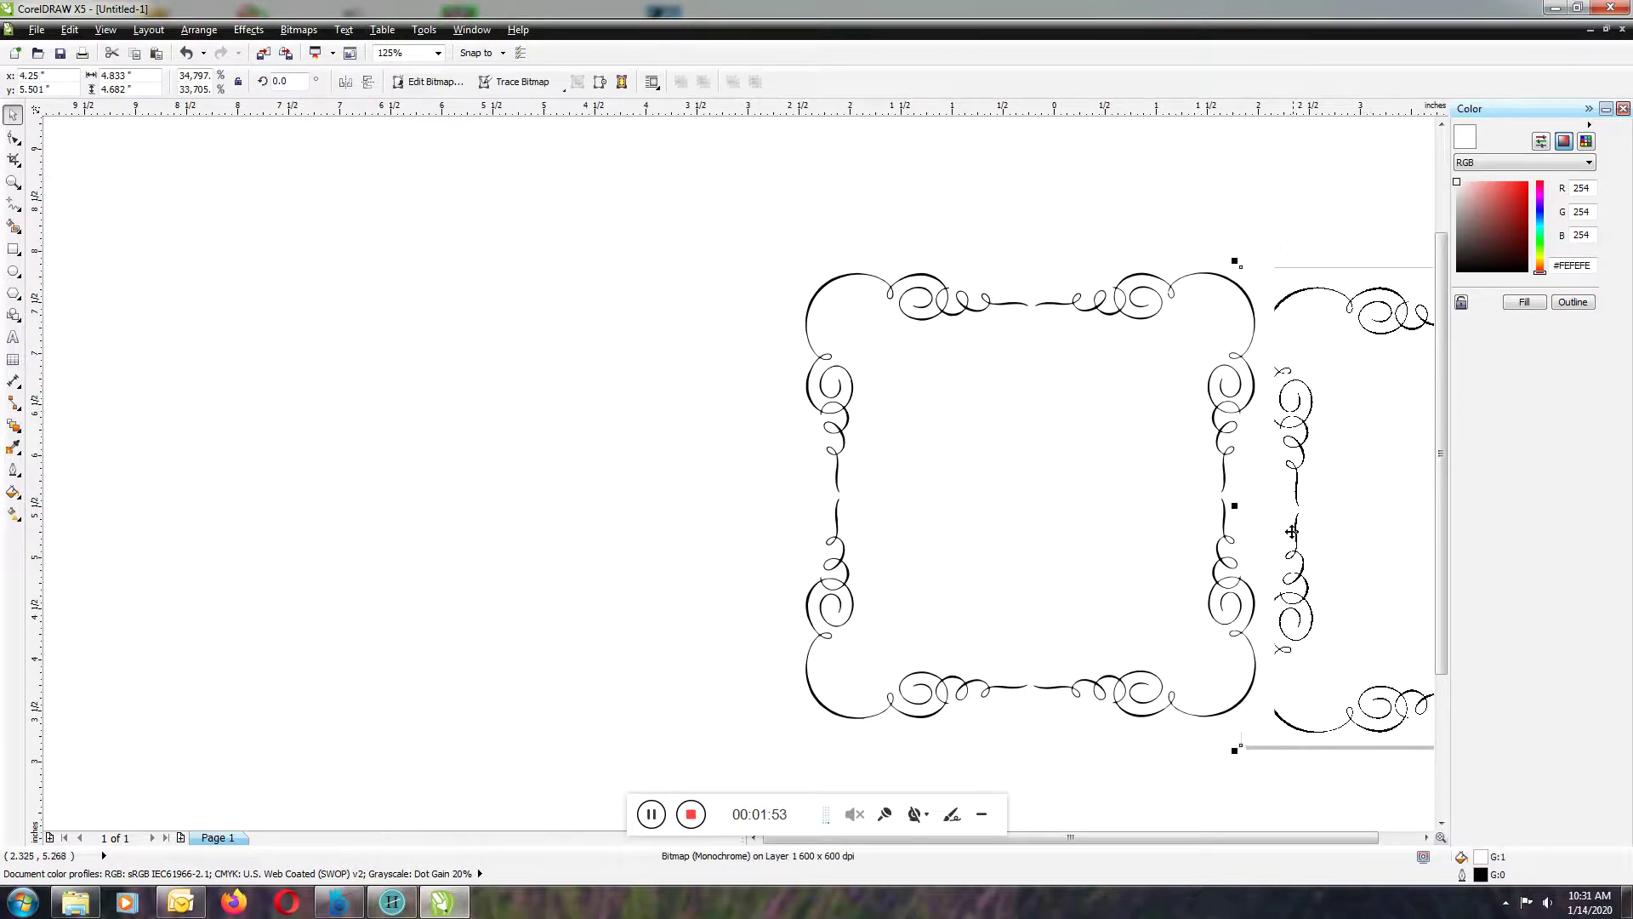
scroll(1320, 508, "down", 2)
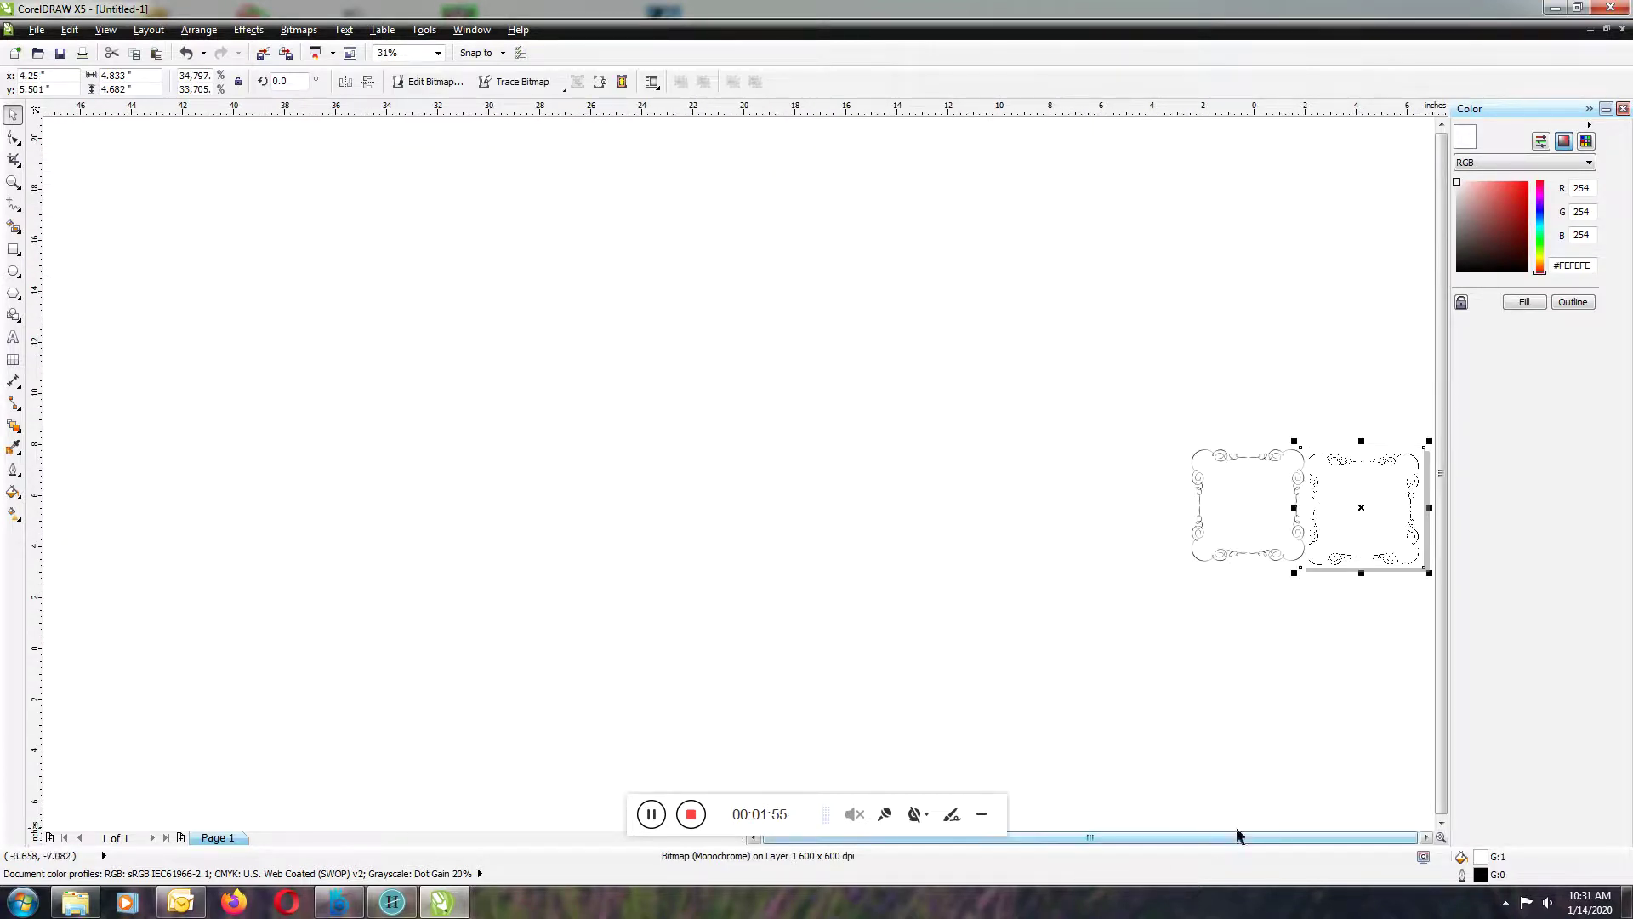
scroll(1394, 523, "up", 2)
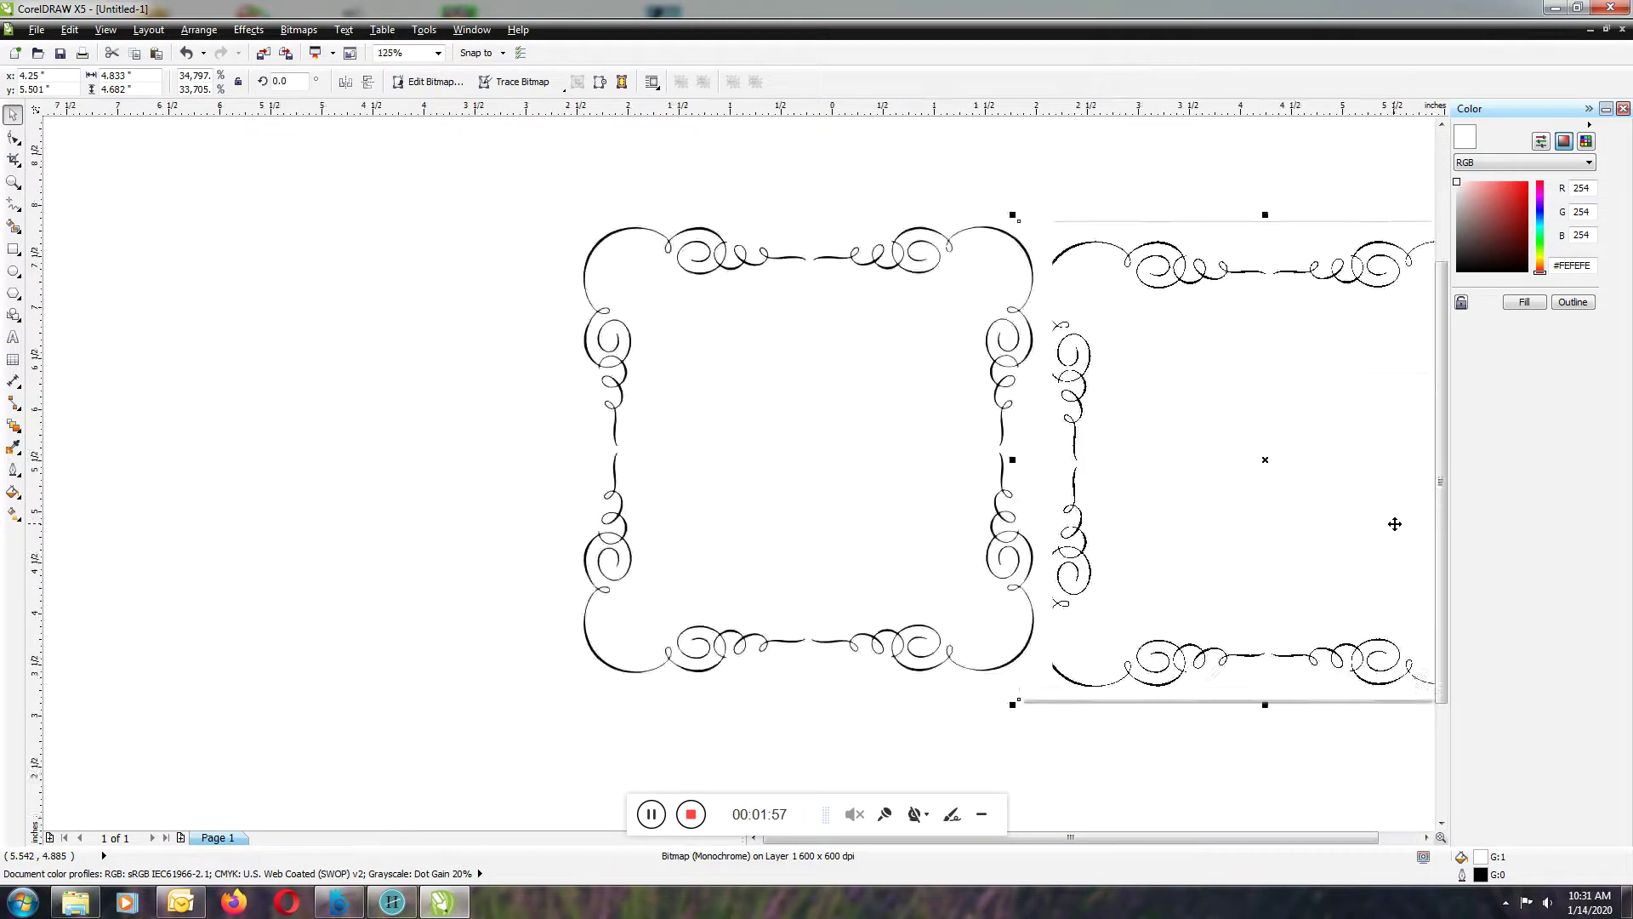
scroll(1391, 523, "up", 1)
scroll(816, 527, "up", 1)
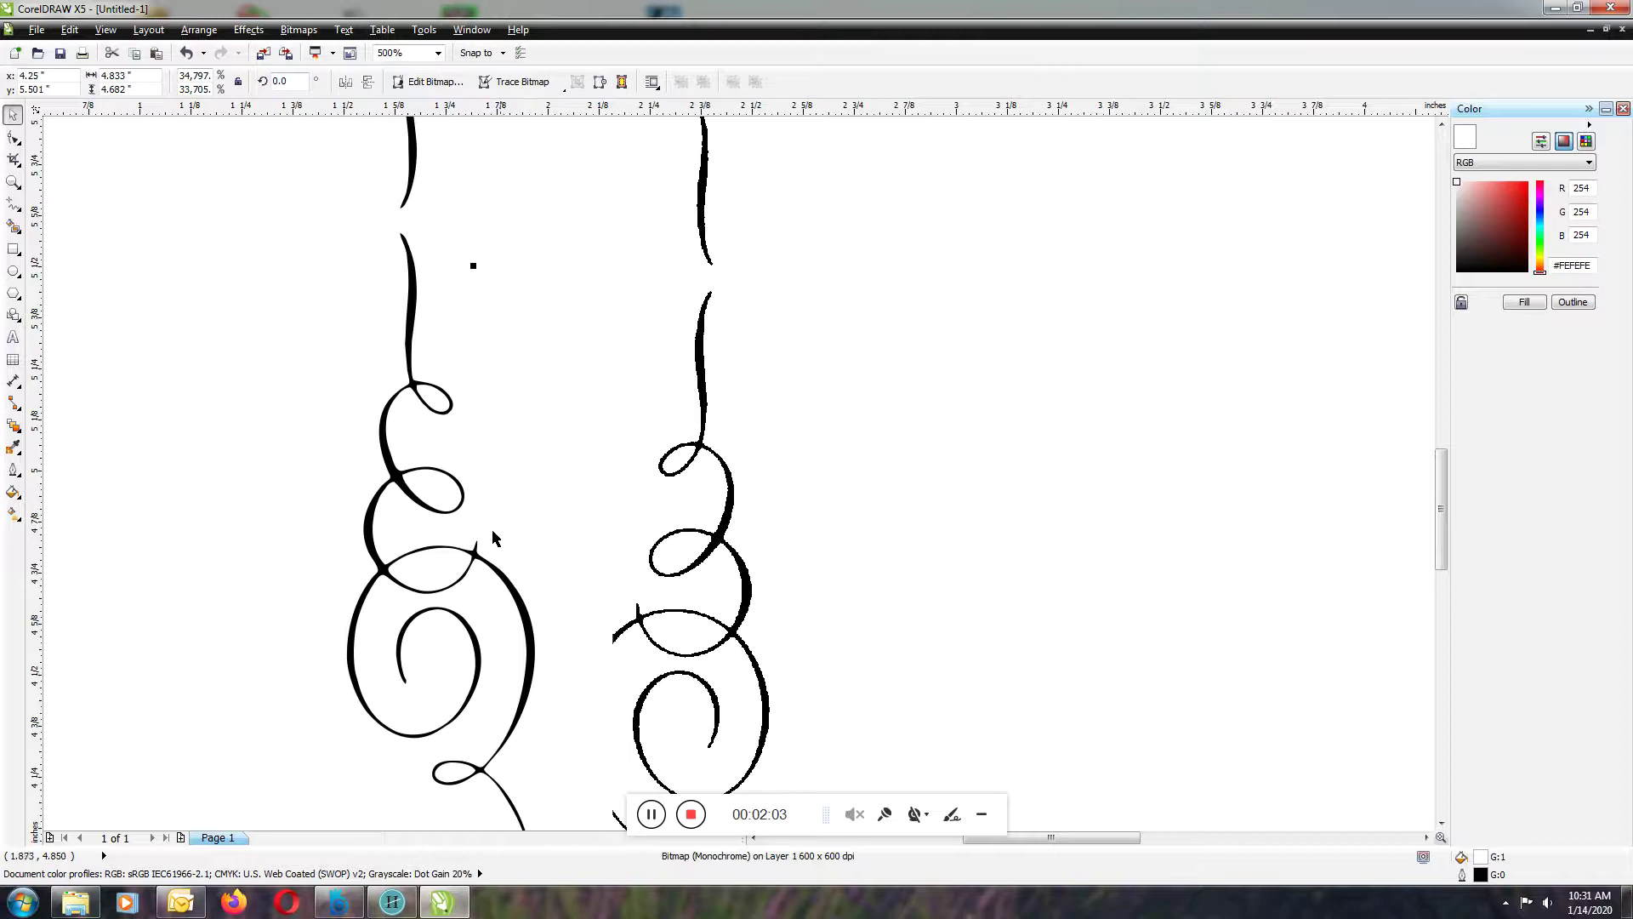
right_click(730, 507)
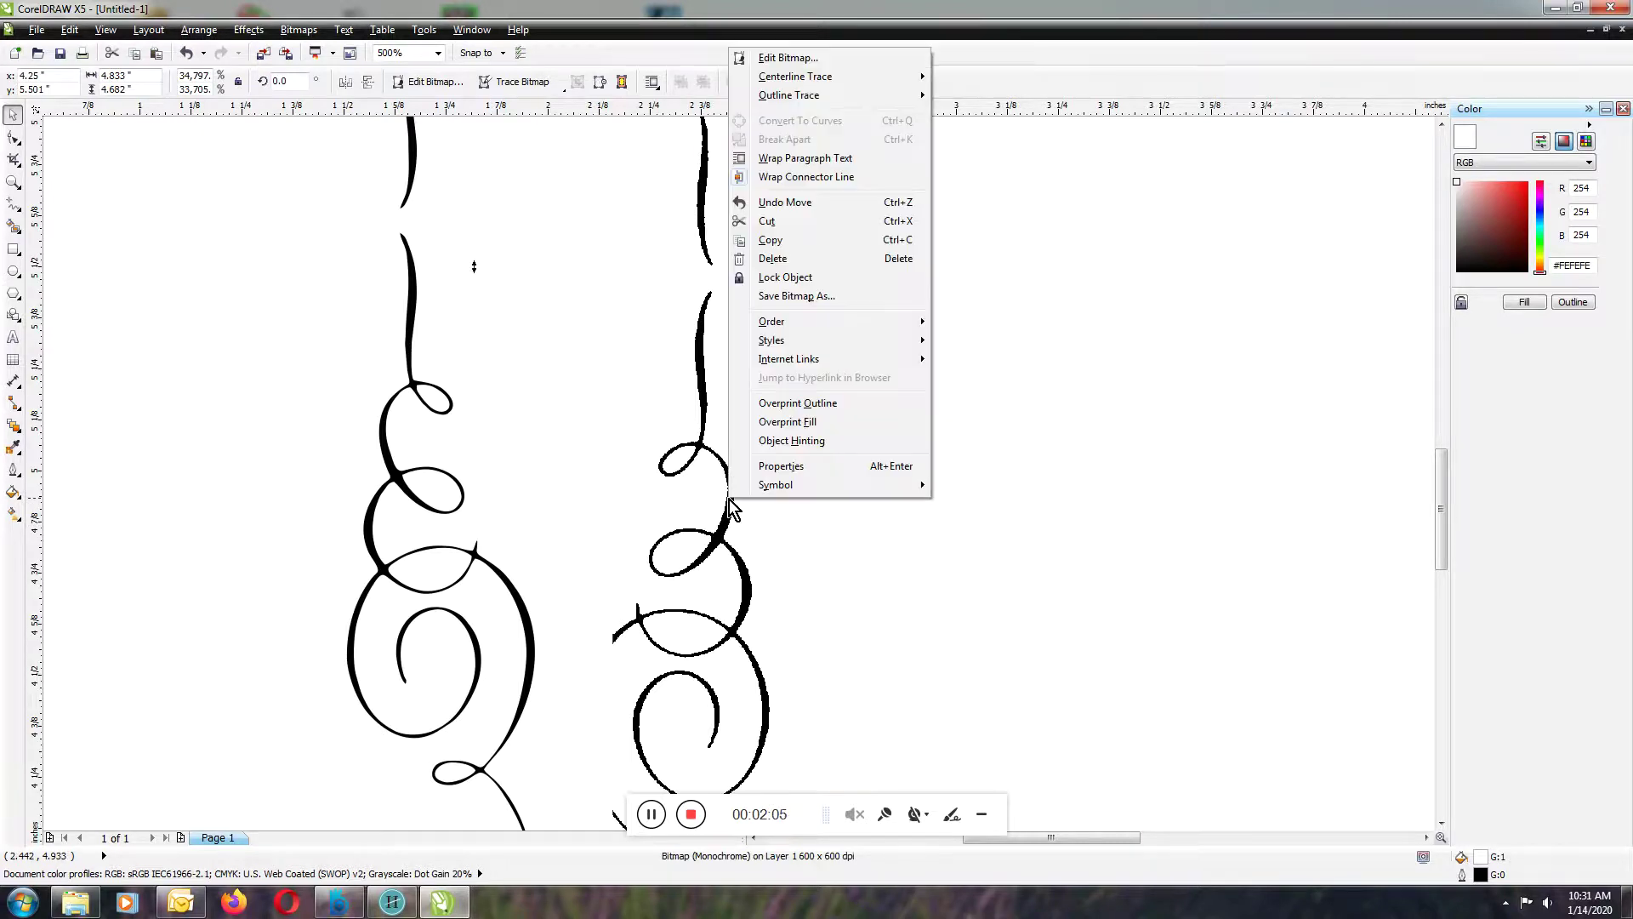
left_click(825, 261)
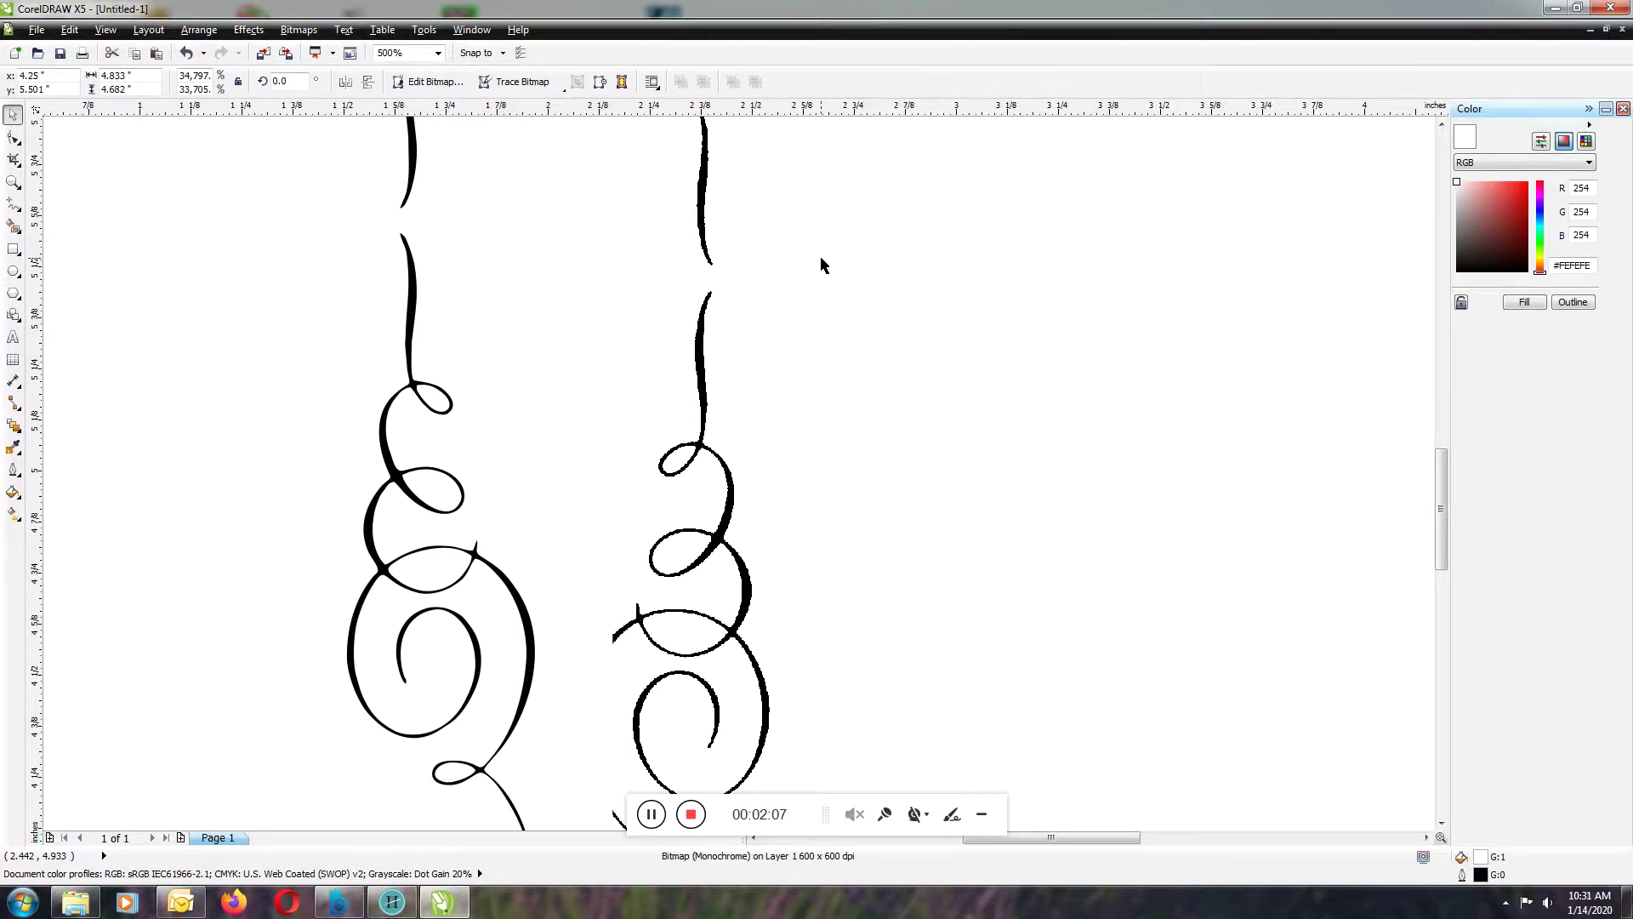
scroll(1058, 473, "down", 1)
scroll(977, 485, "down", 1)
scroll(976, 505, "up", 1)
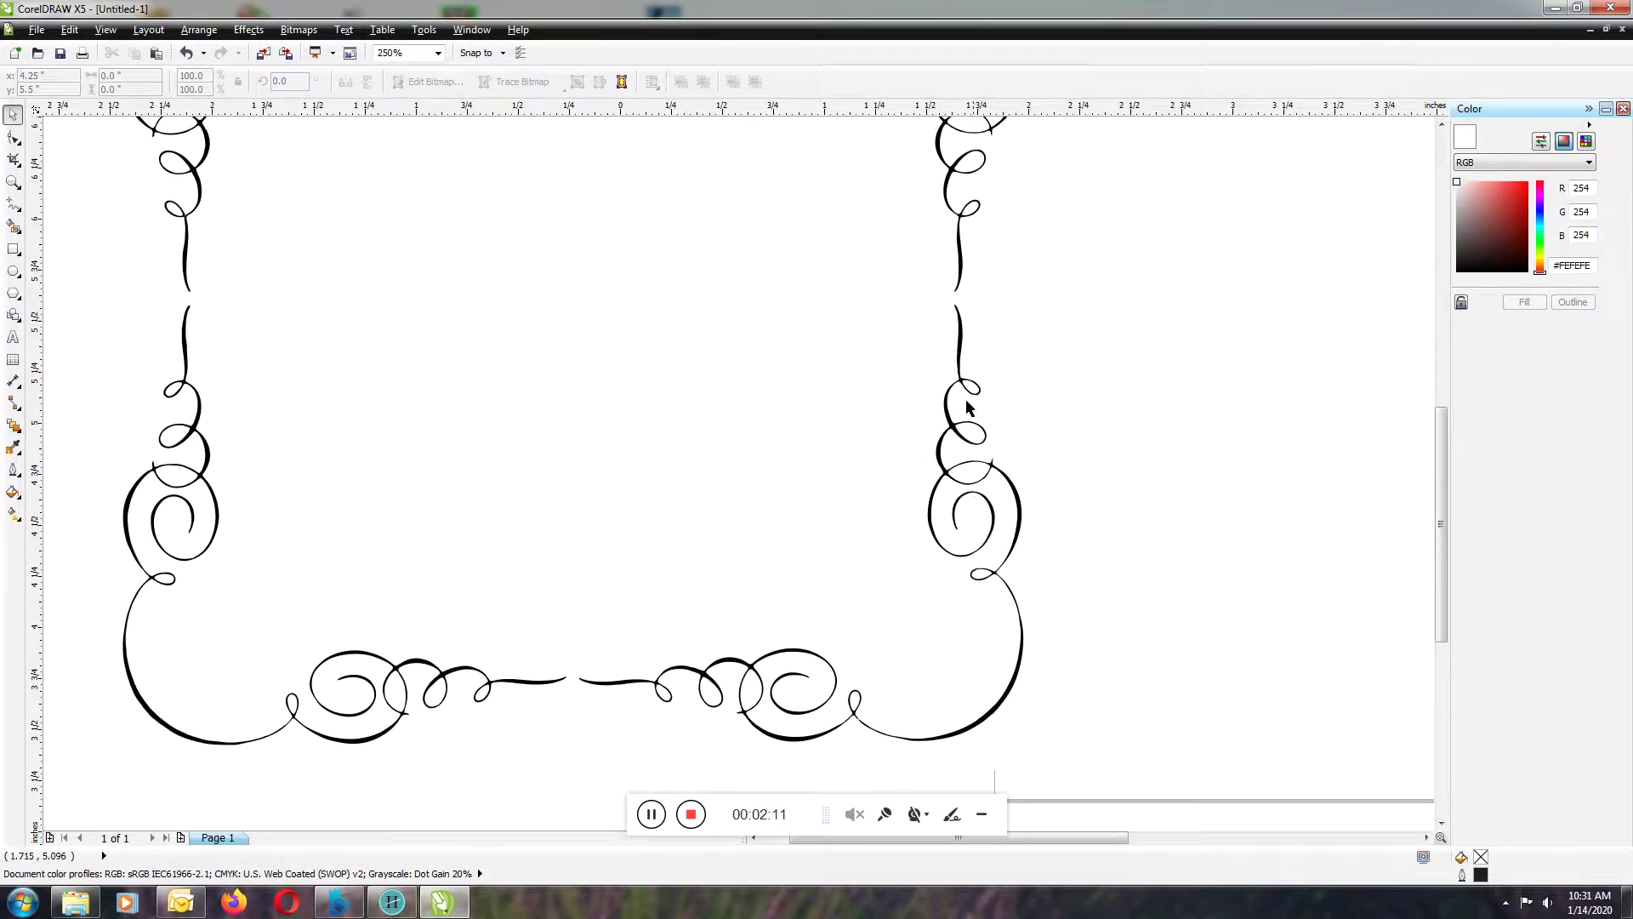
scroll(1003, 439, "down", 1)
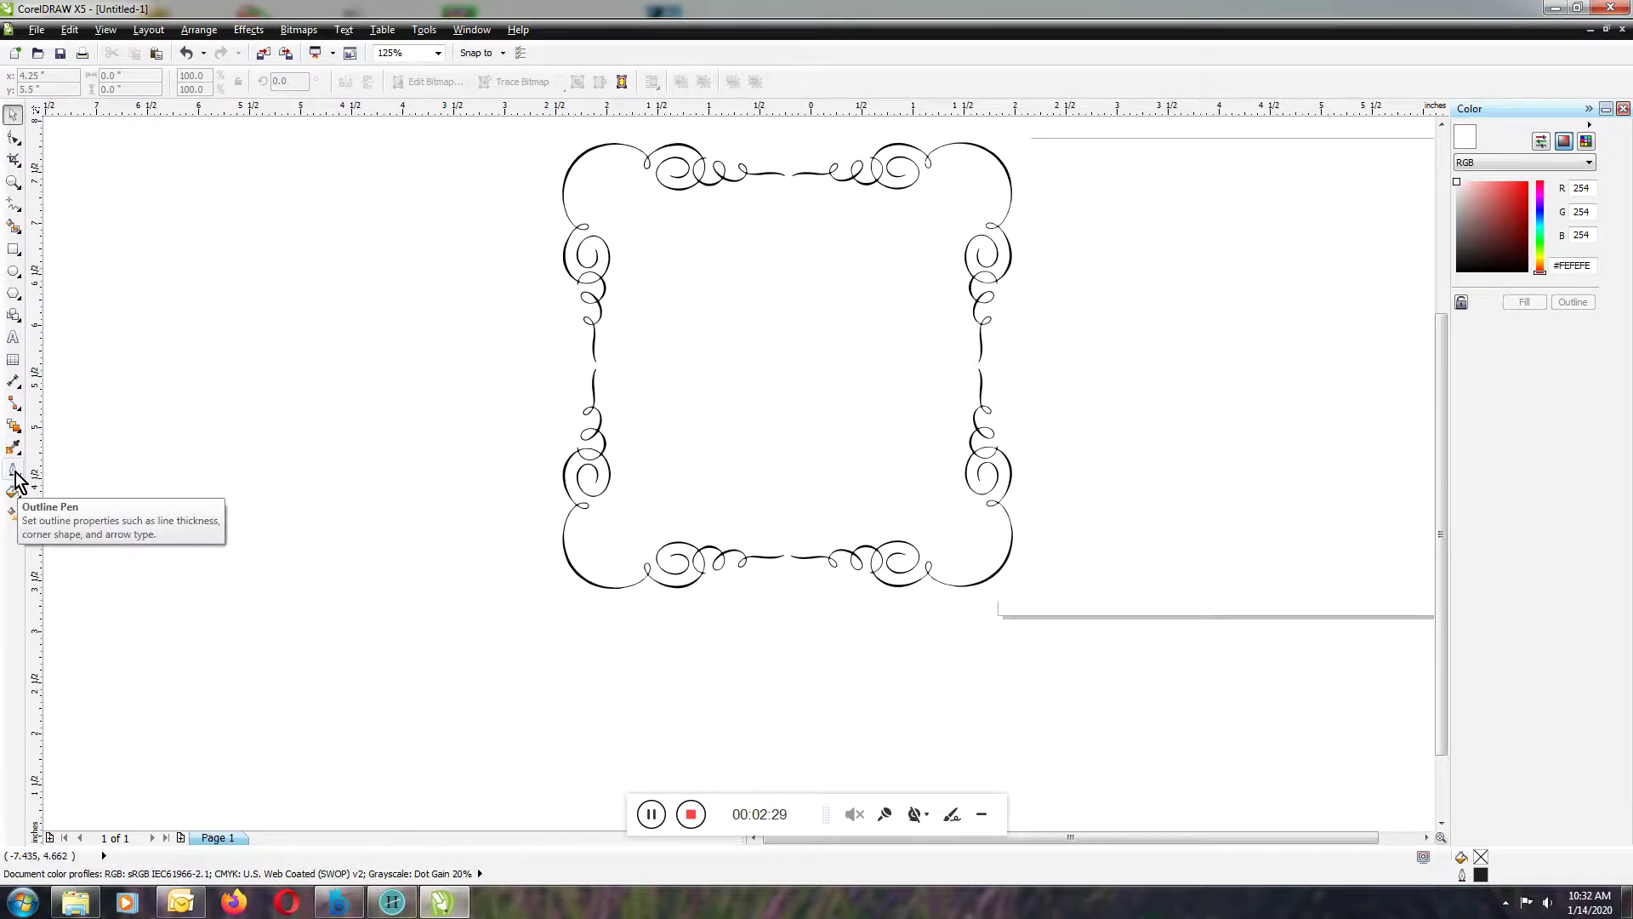
Step: With nothing selected, set a 2 pt default graphic outline, then select the frame group
left_click(16, 482)
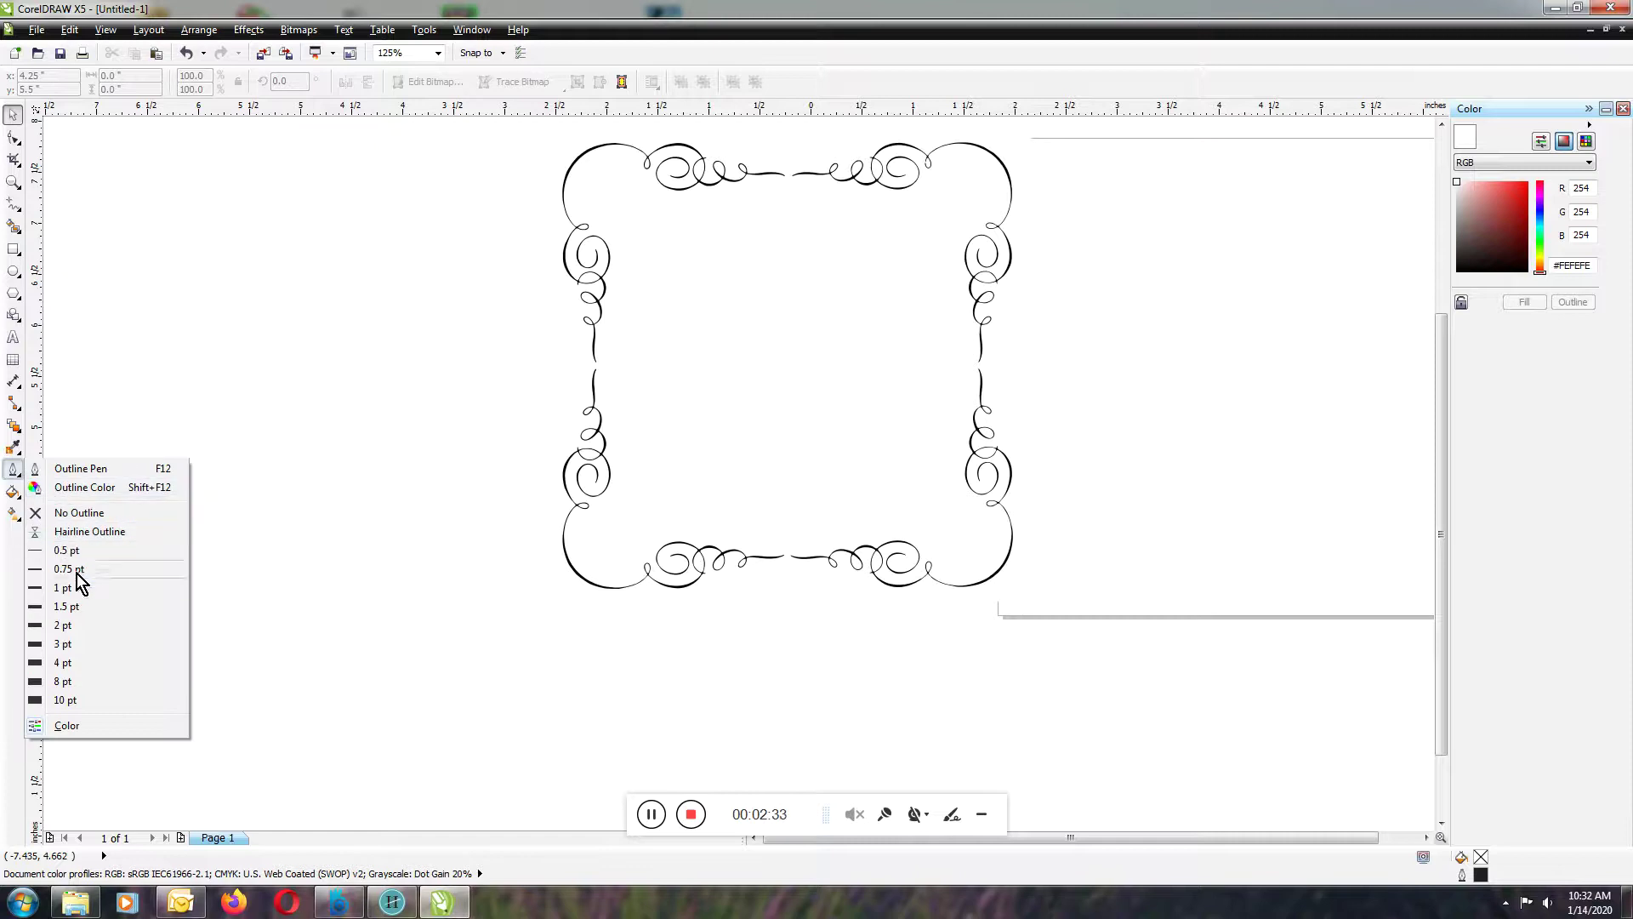
left_click(64, 627)
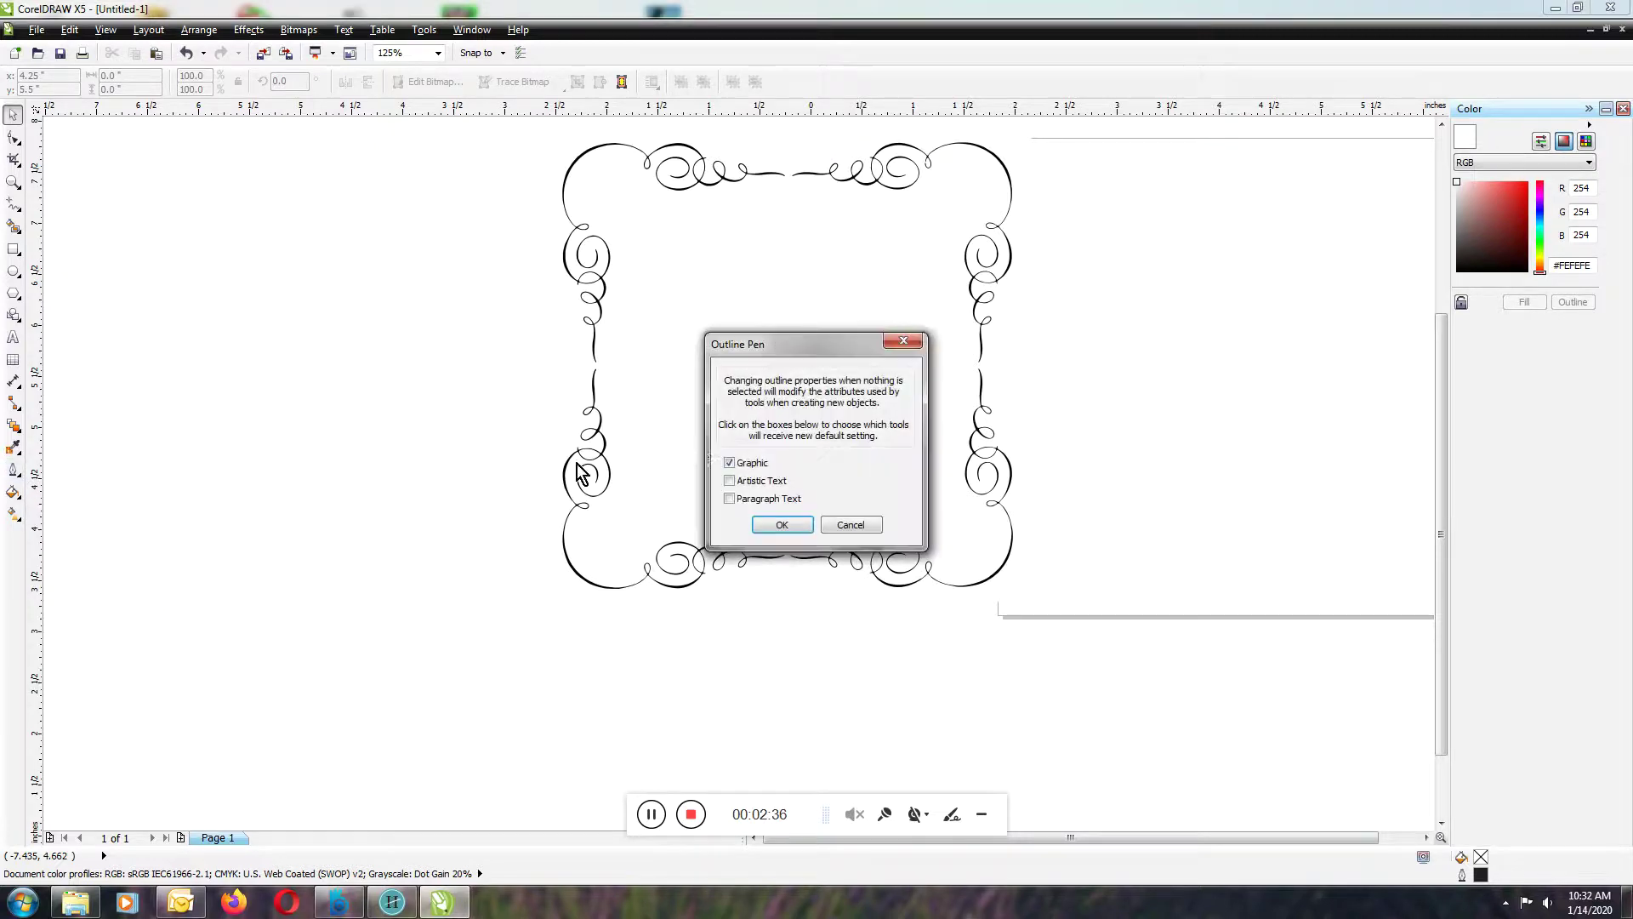
left_click(783, 526)
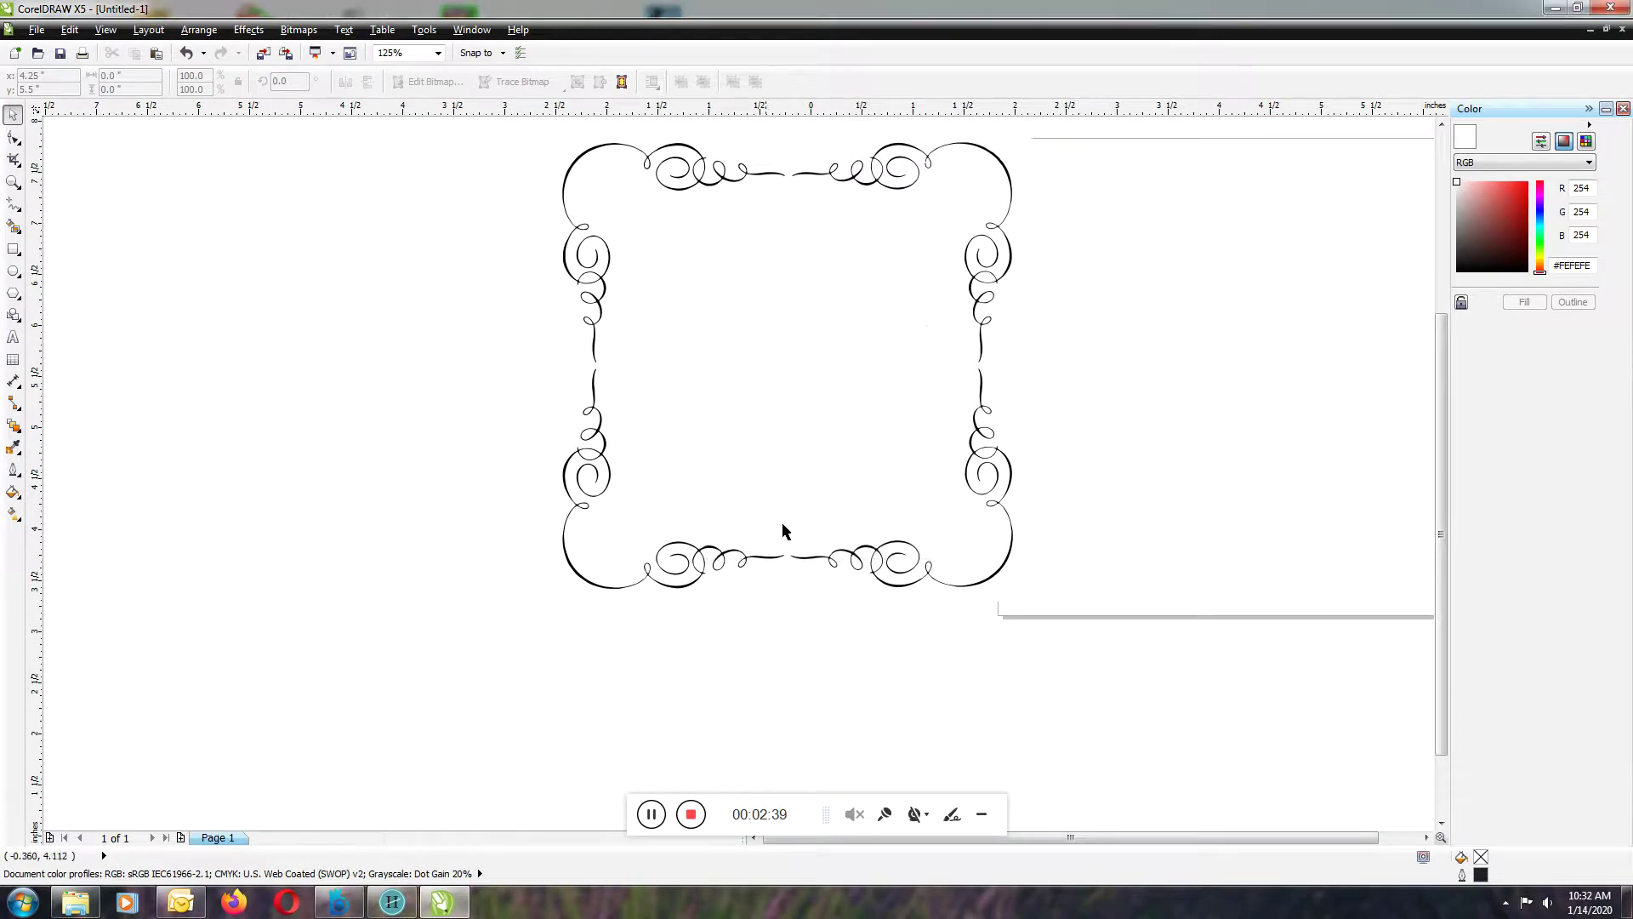
scroll(600, 395, "up", 1)
scroll(593, 389, "up", 1)
left_click(571, 377)
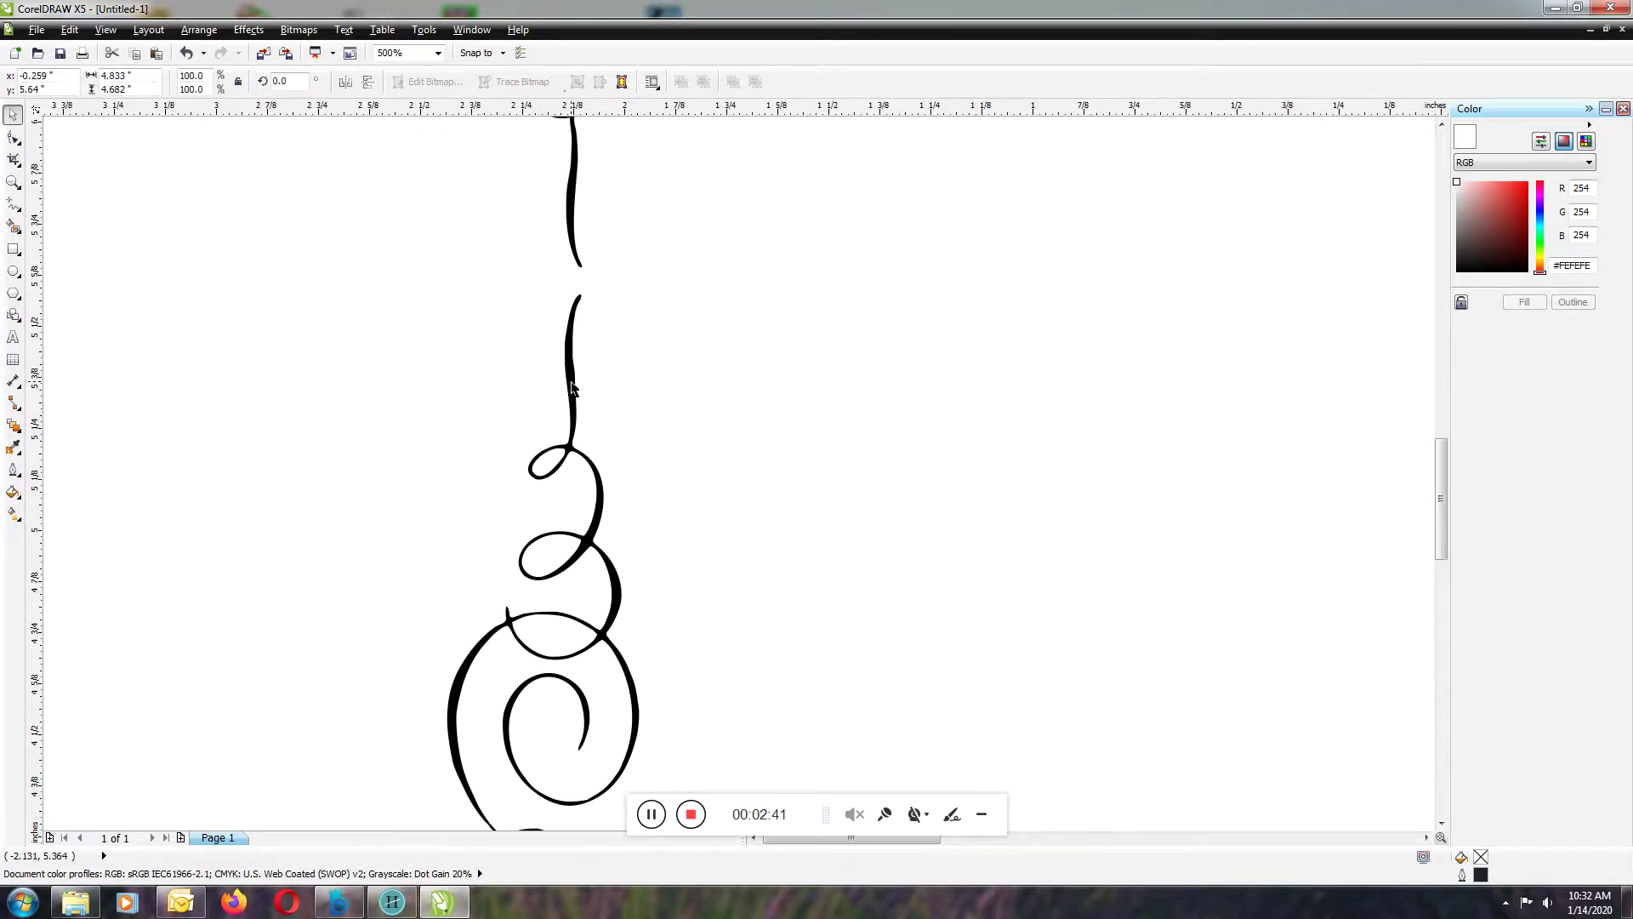
scroll(711, 420, "down", 1)
scroll(722, 428, "down", 1)
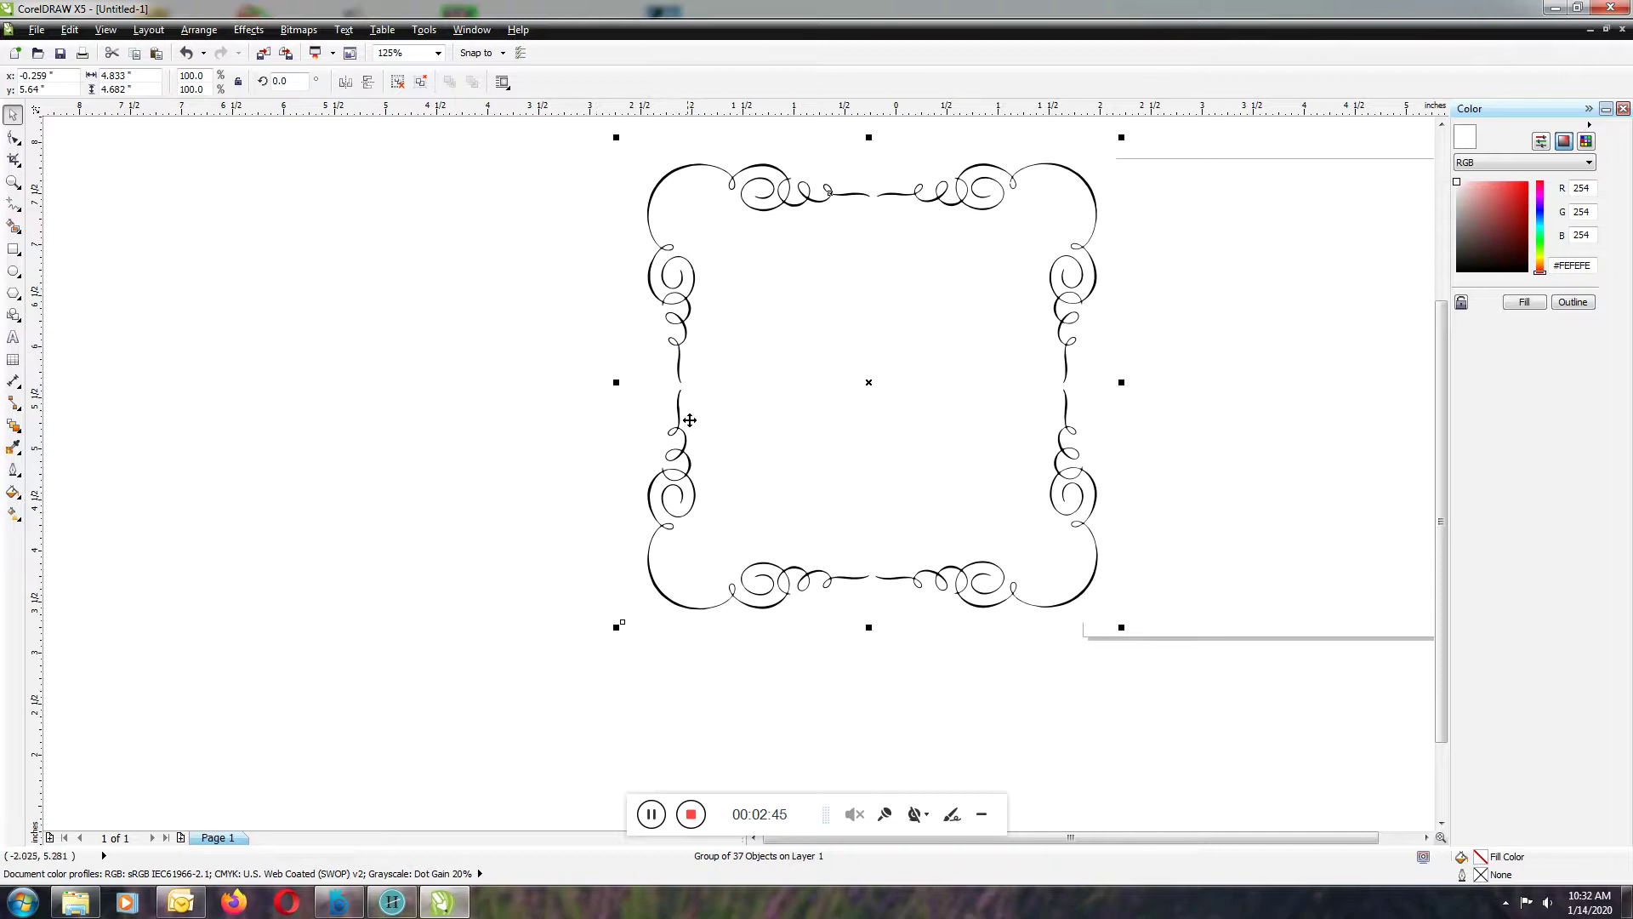
scroll(690, 436, "up", 1)
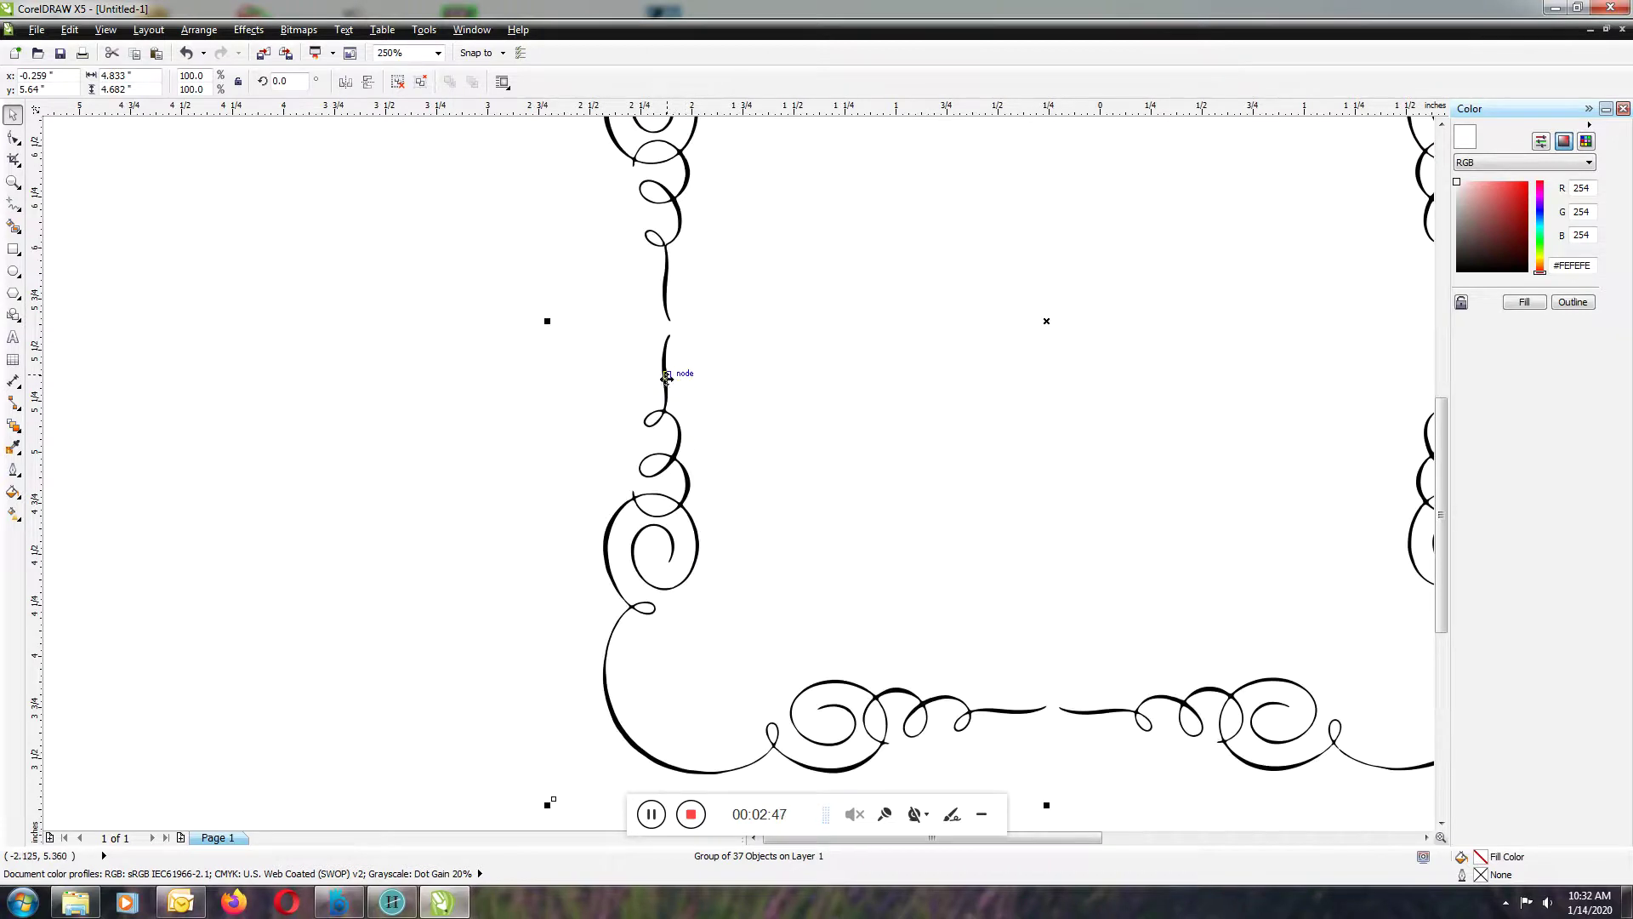
Step: Try 4 pt and 3 pt outlines on the frame group, settling on 2 pt
left_click(16, 470)
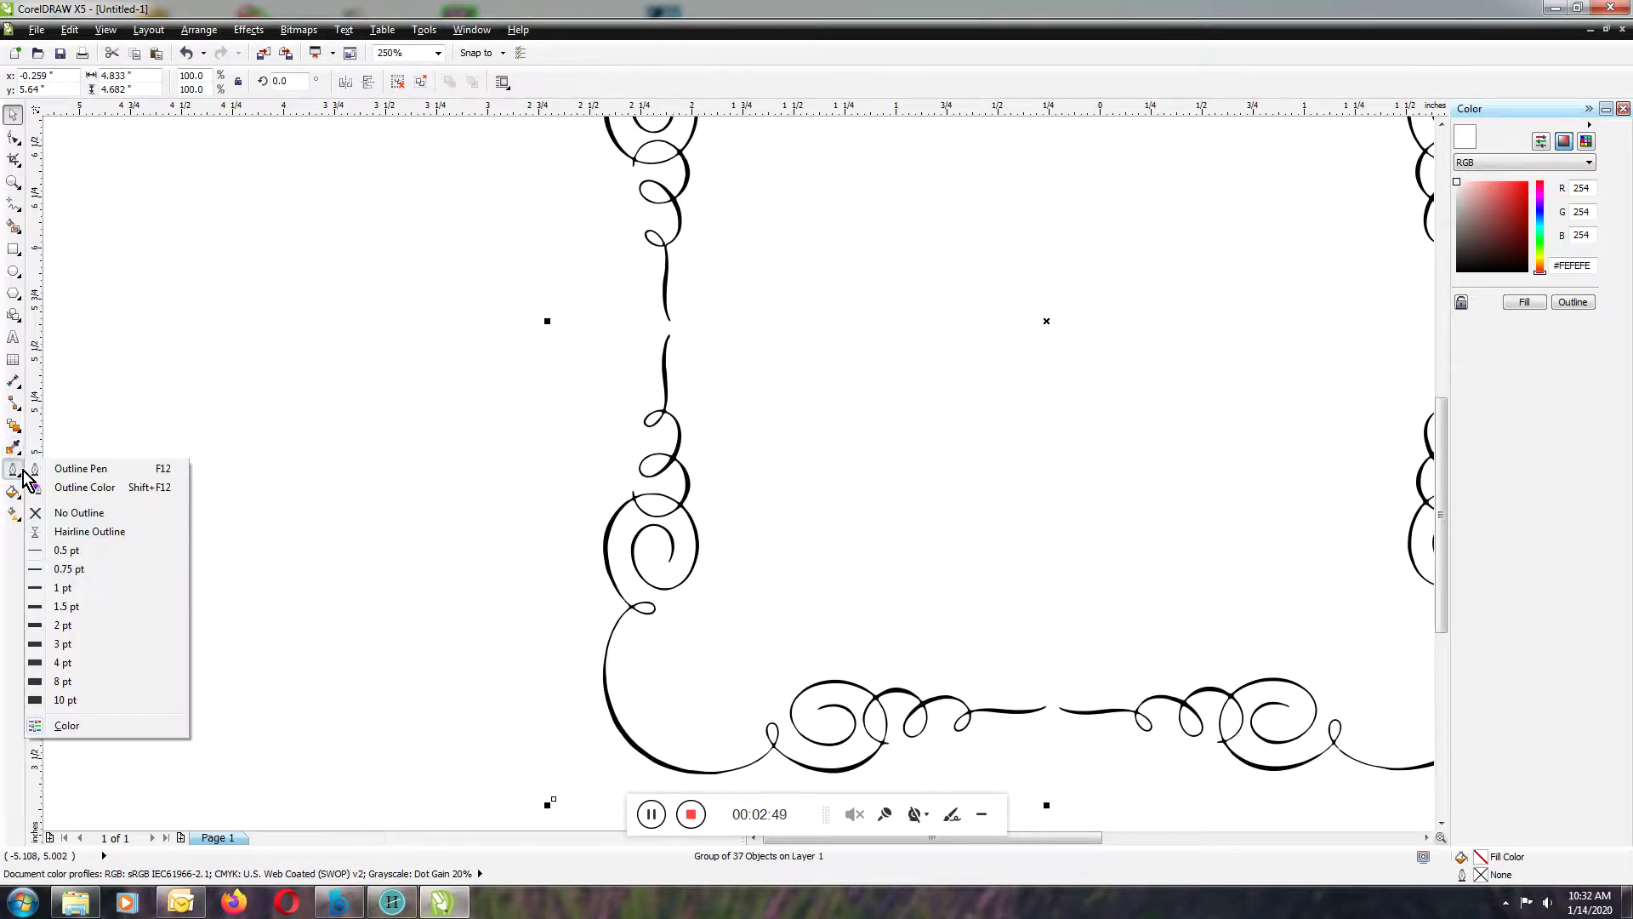
left_click(62, 662)
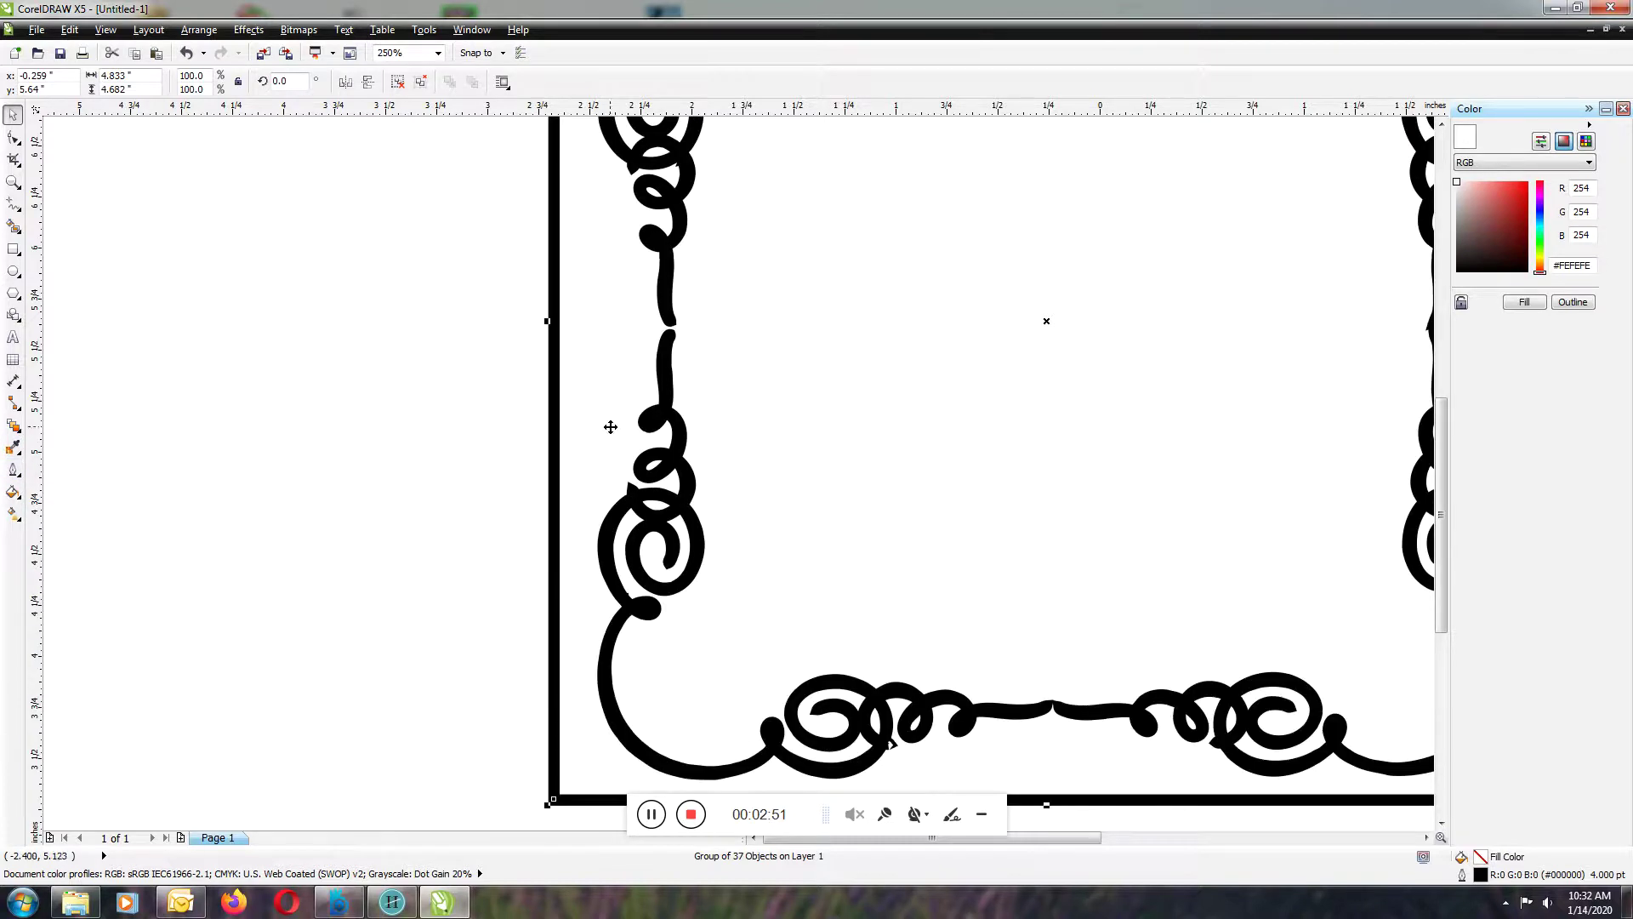
scroll(682, 426, "down", 2)
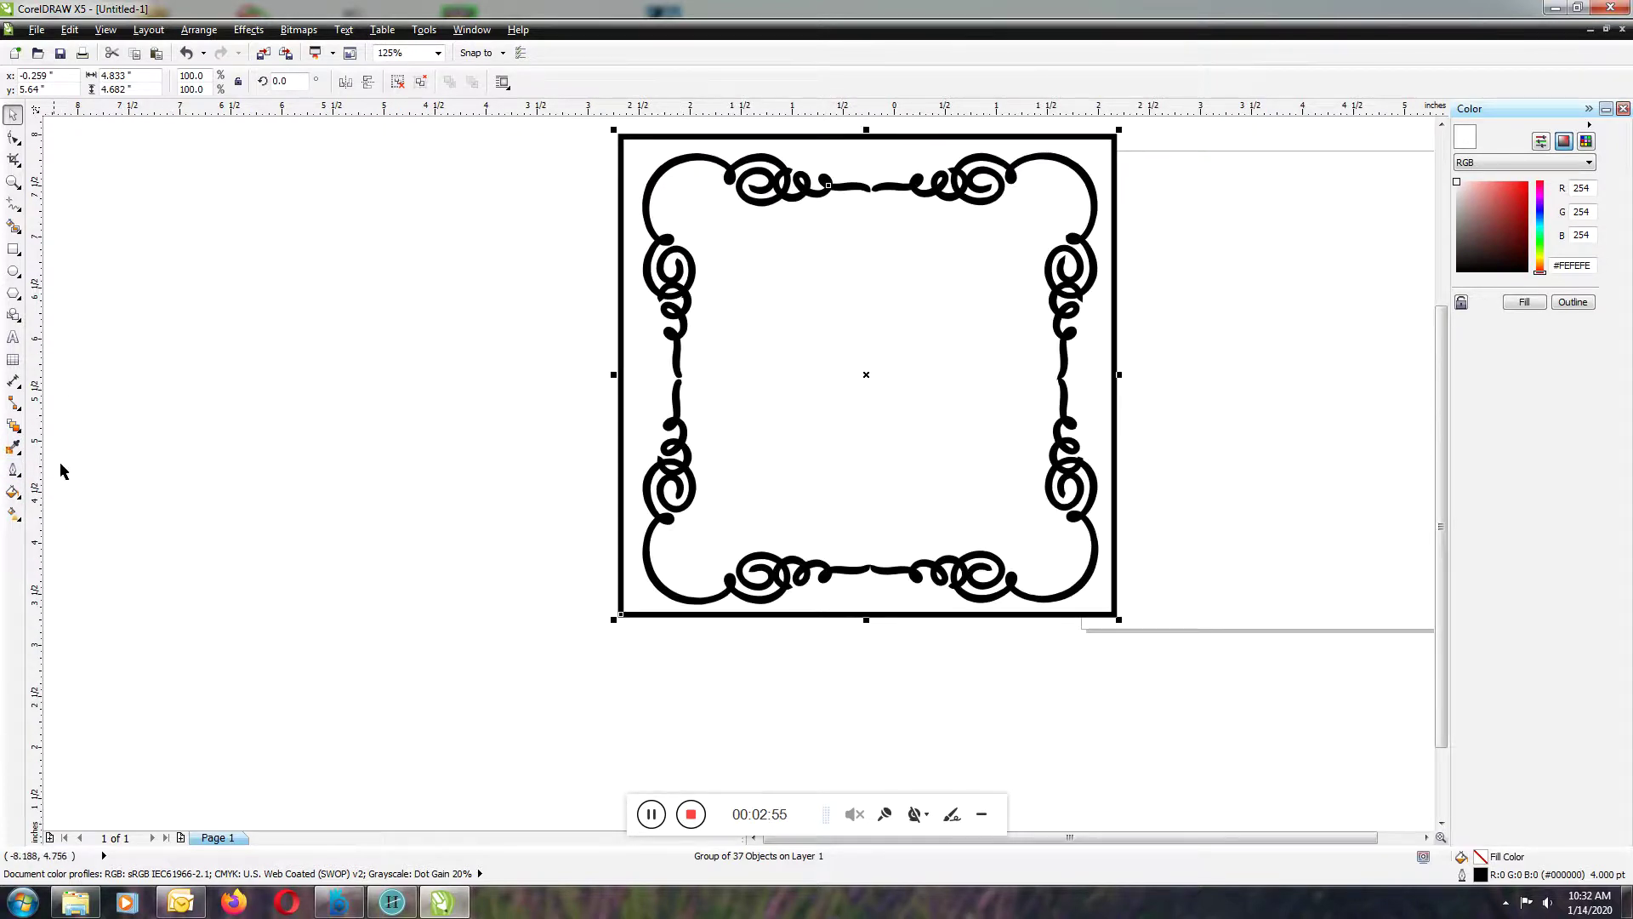
left_click(15, 470)
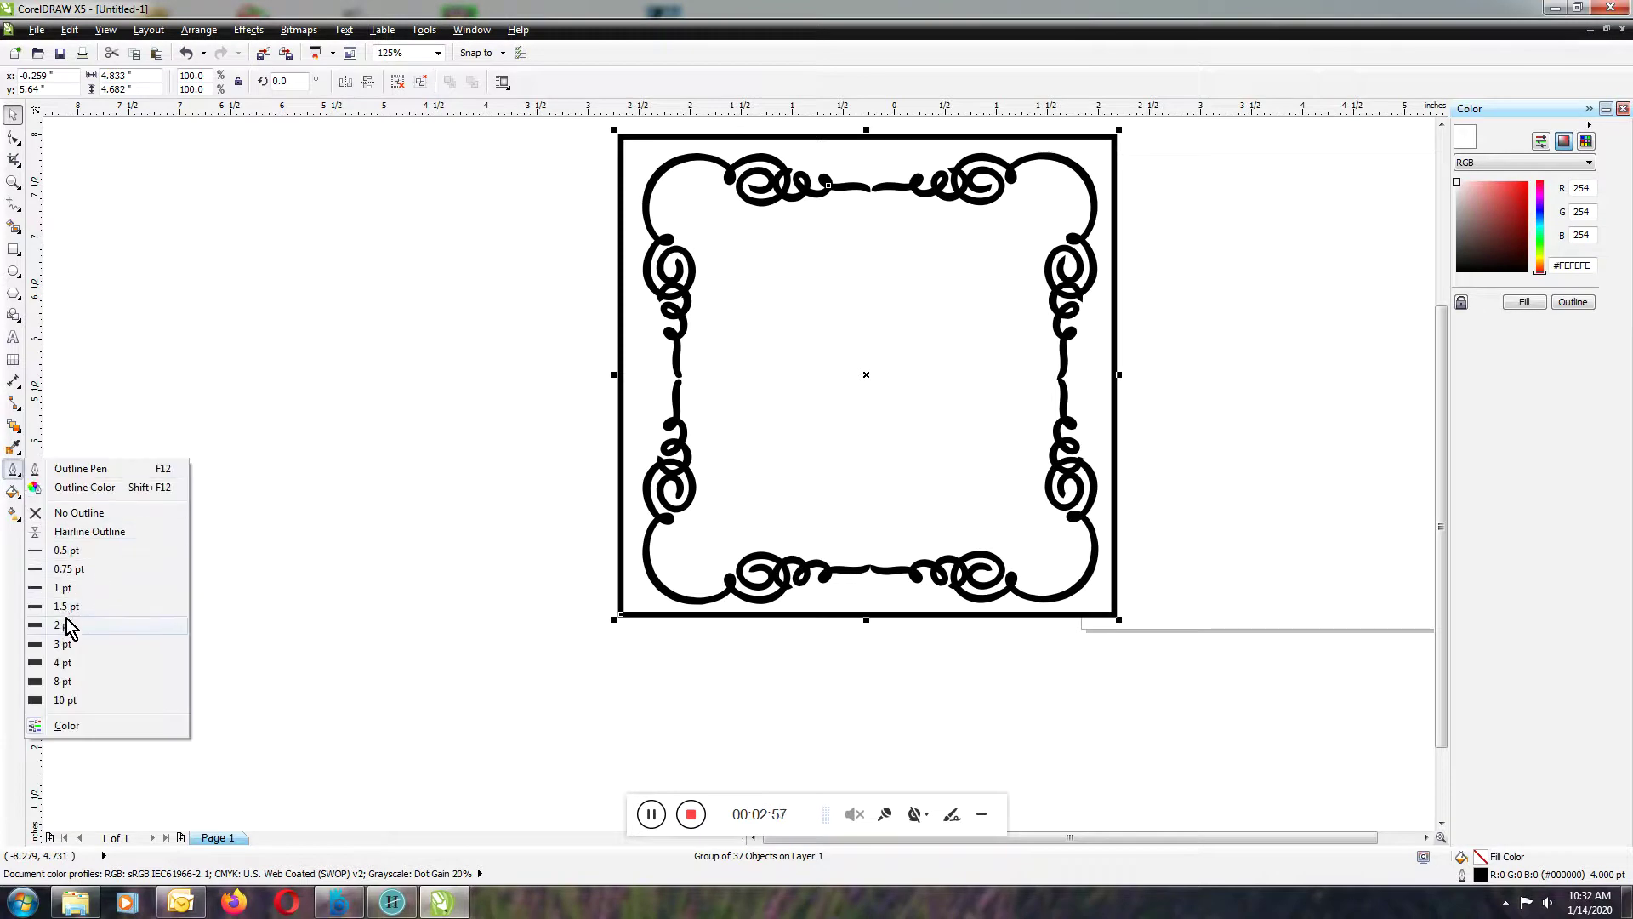
left_click(62, 645)
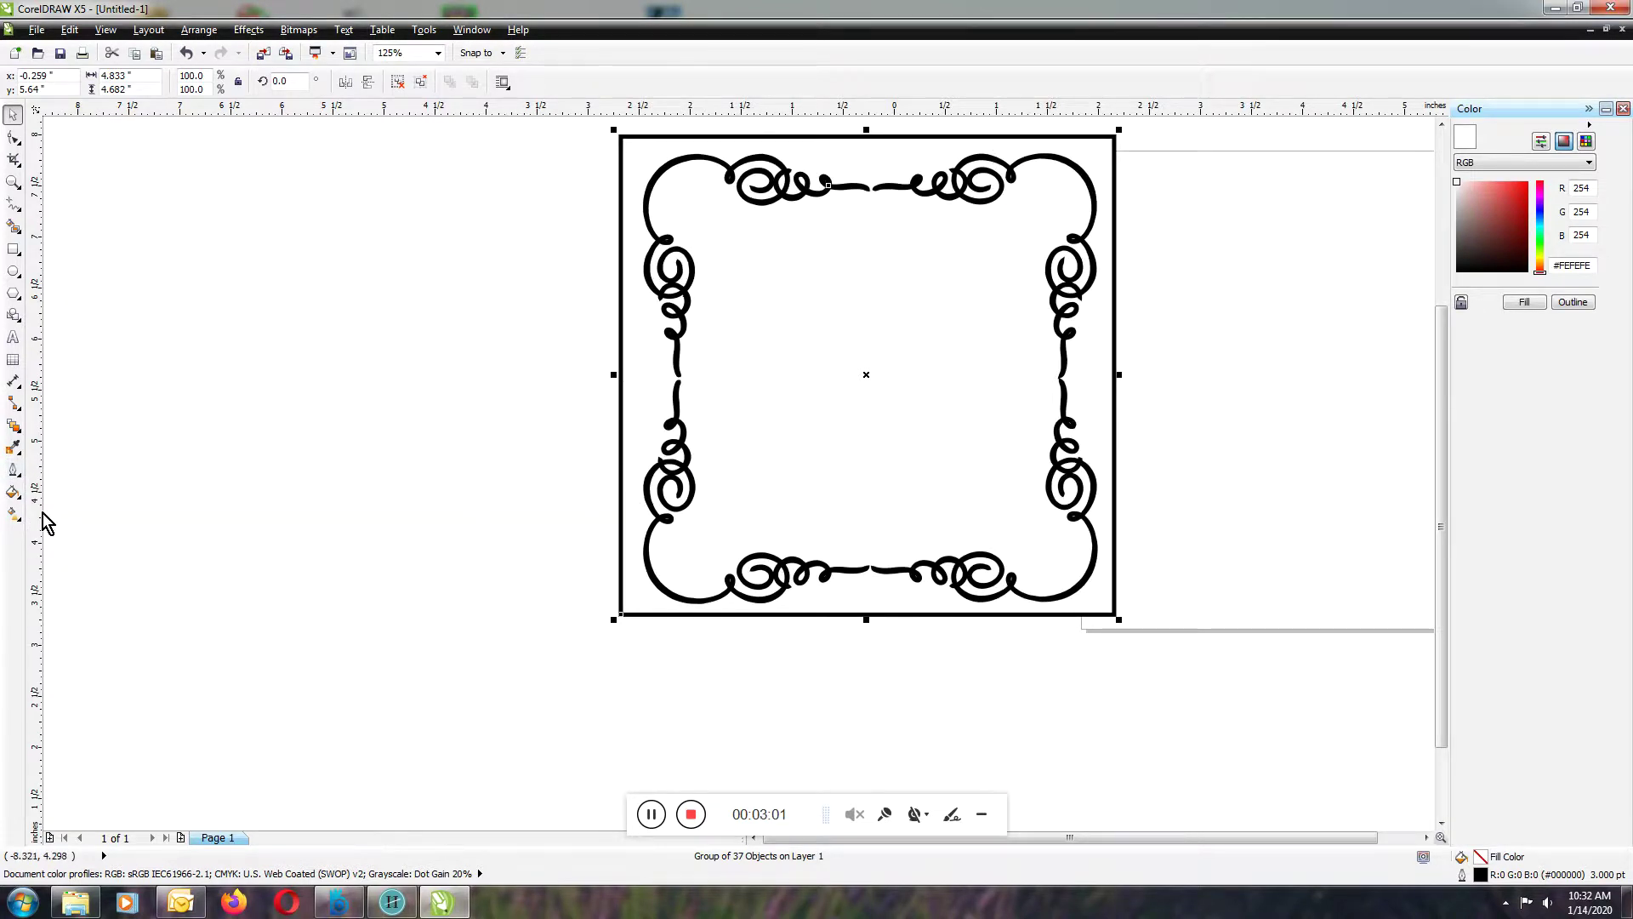
left_click(15, 471)
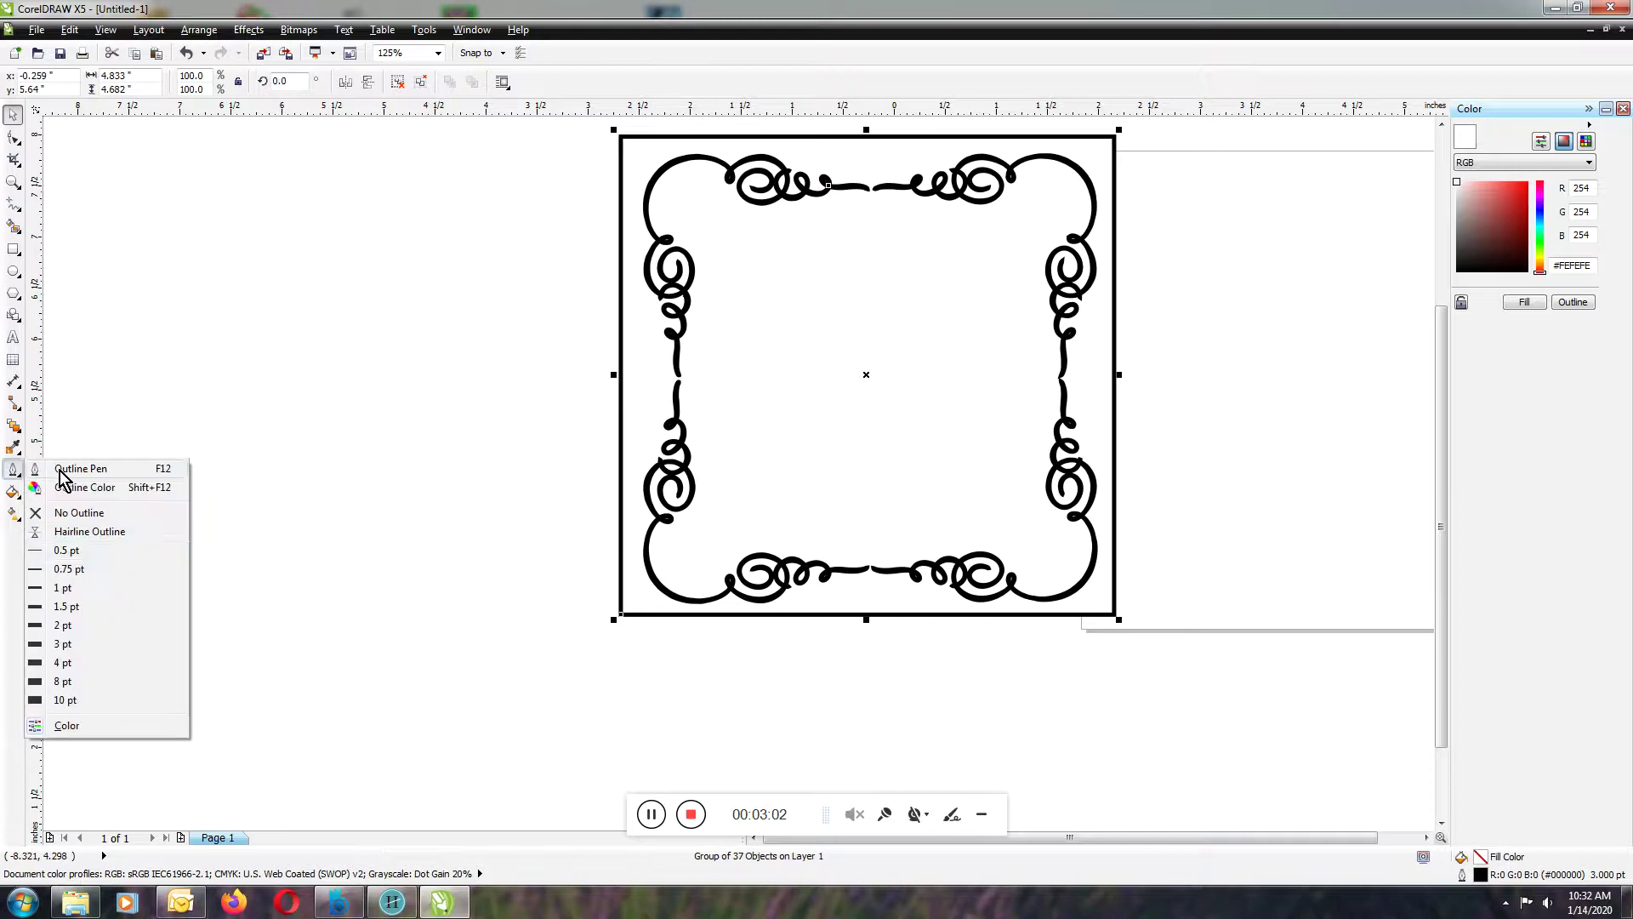
left_click(65, 626)
scroll(798, 506, "up", 1)
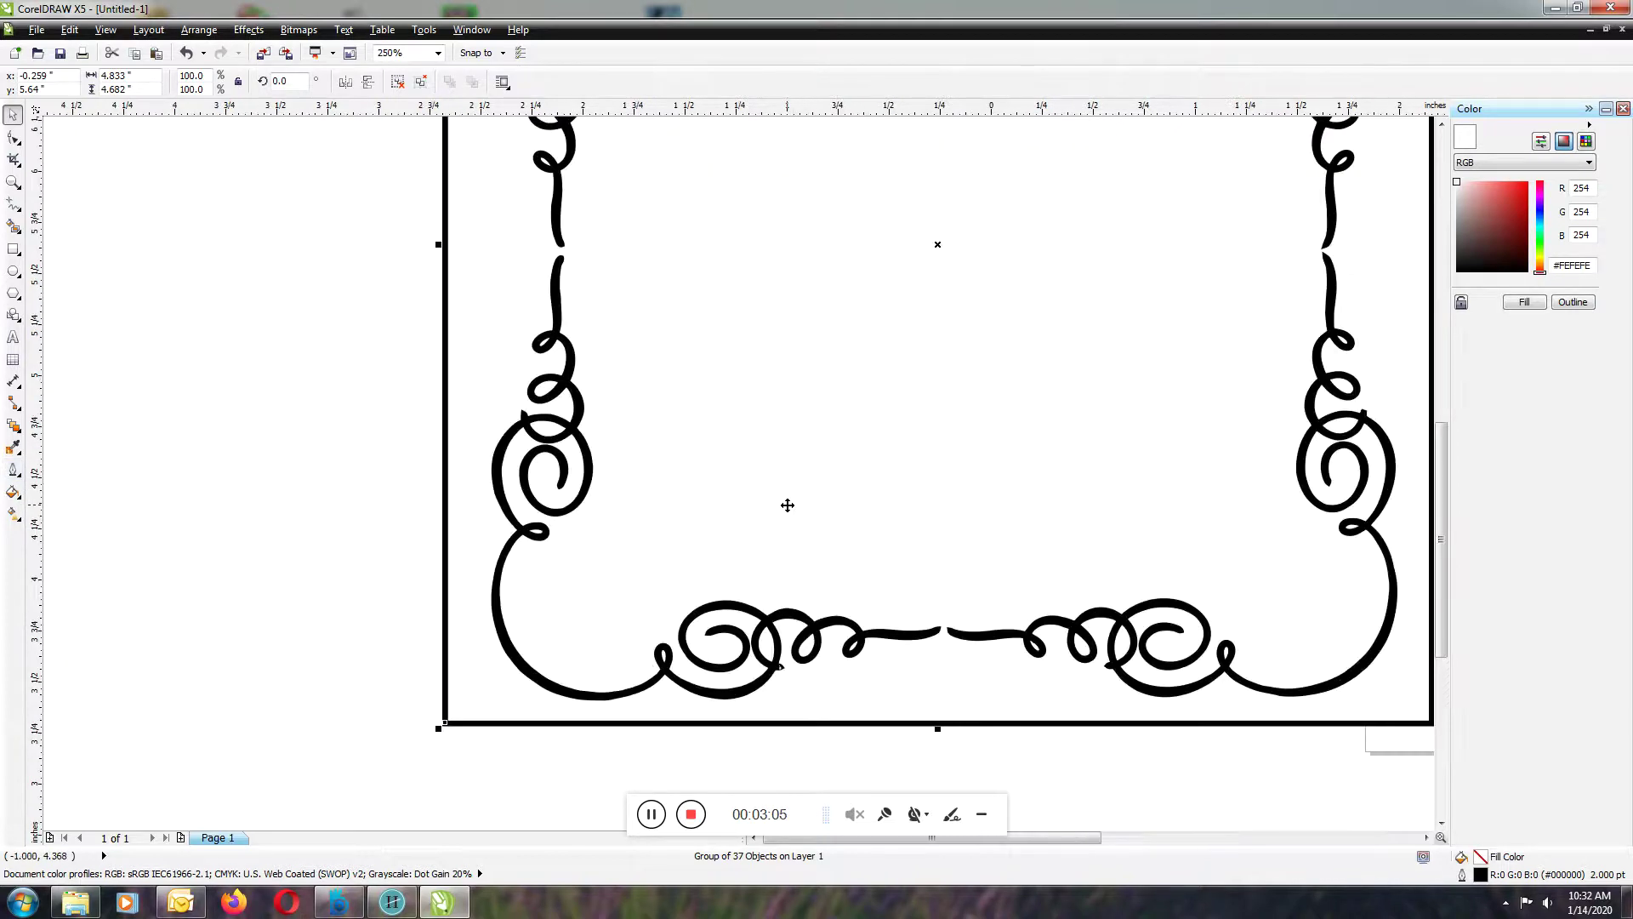
scroll(681, 459, "up", 1)
scroll(678, 459, "up", 1)
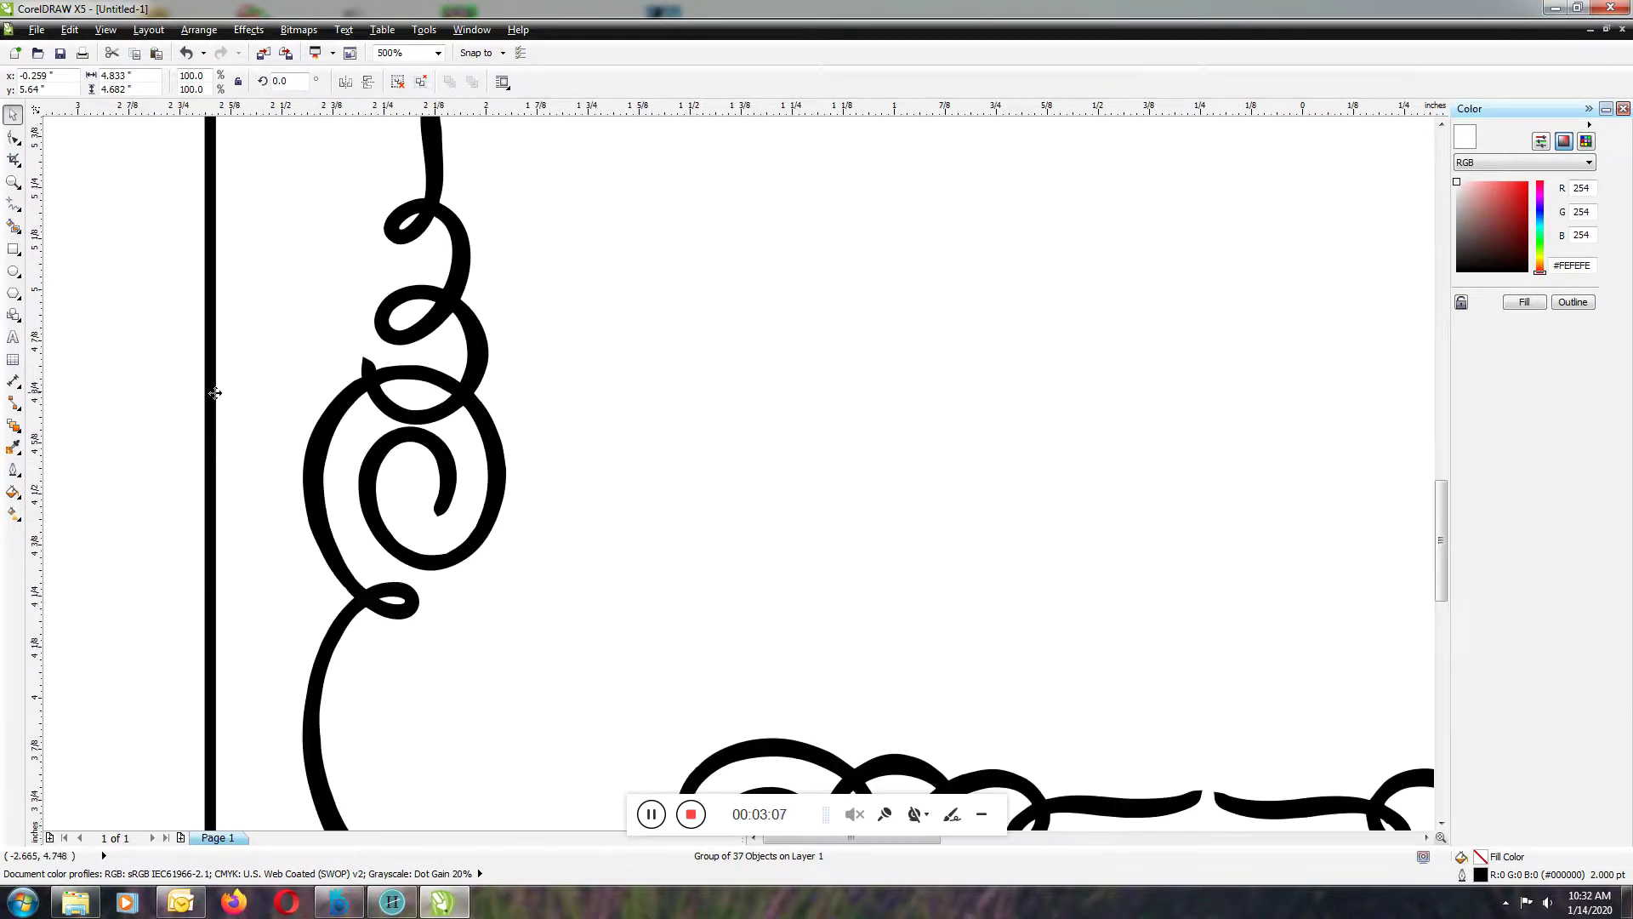
scroll(782, 569, "down", 2)
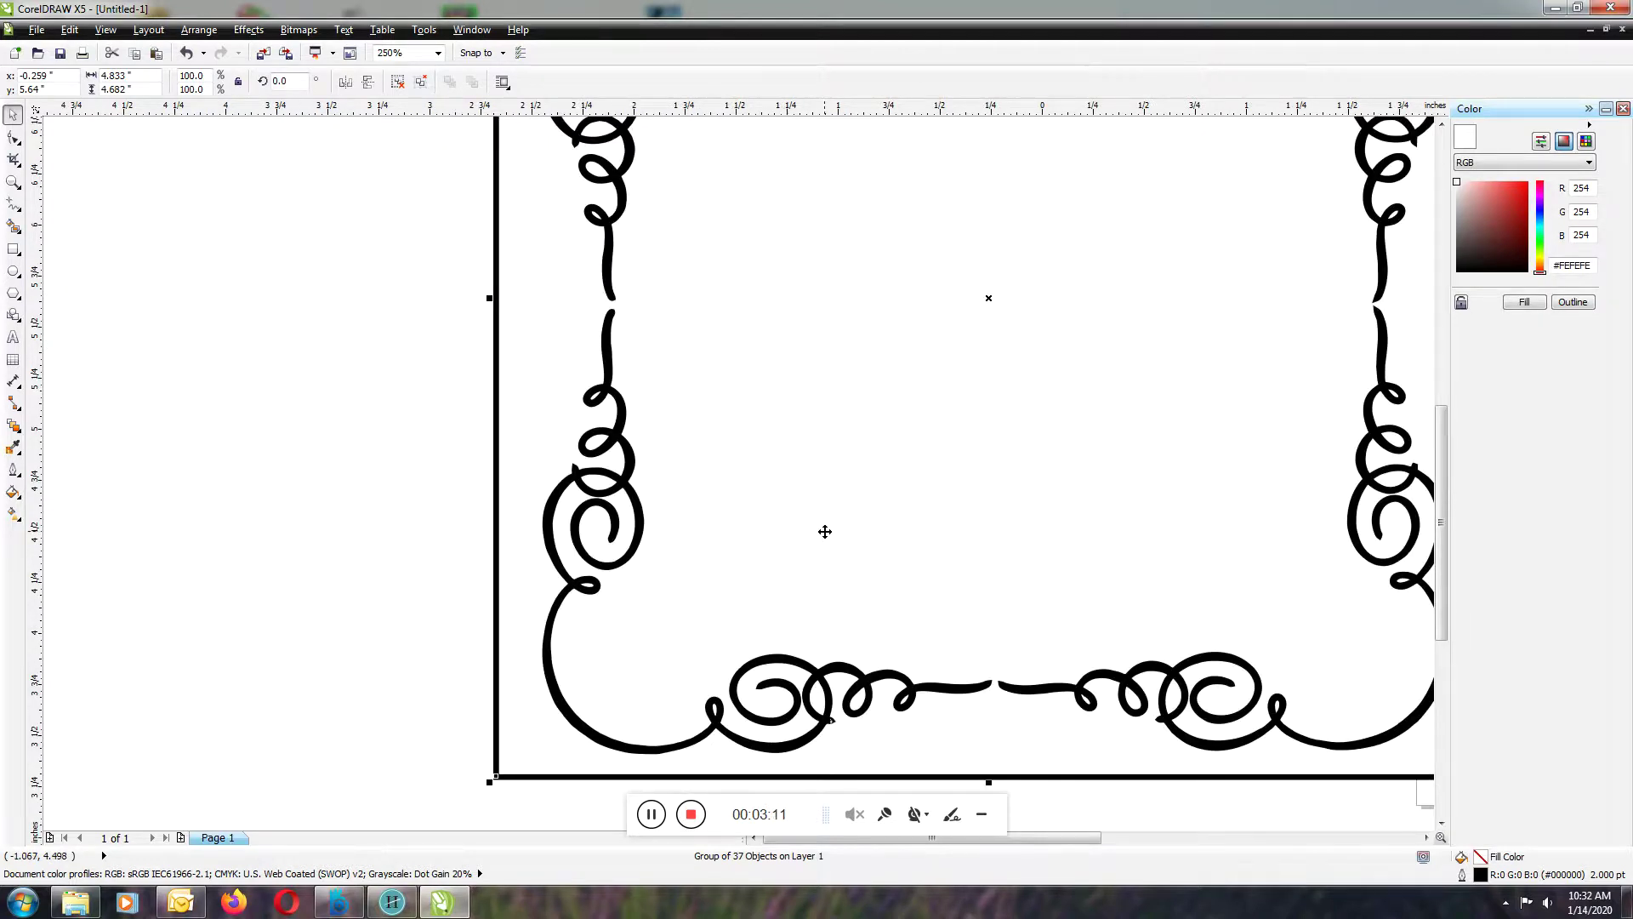
scroll(825, 531, "down", 2)
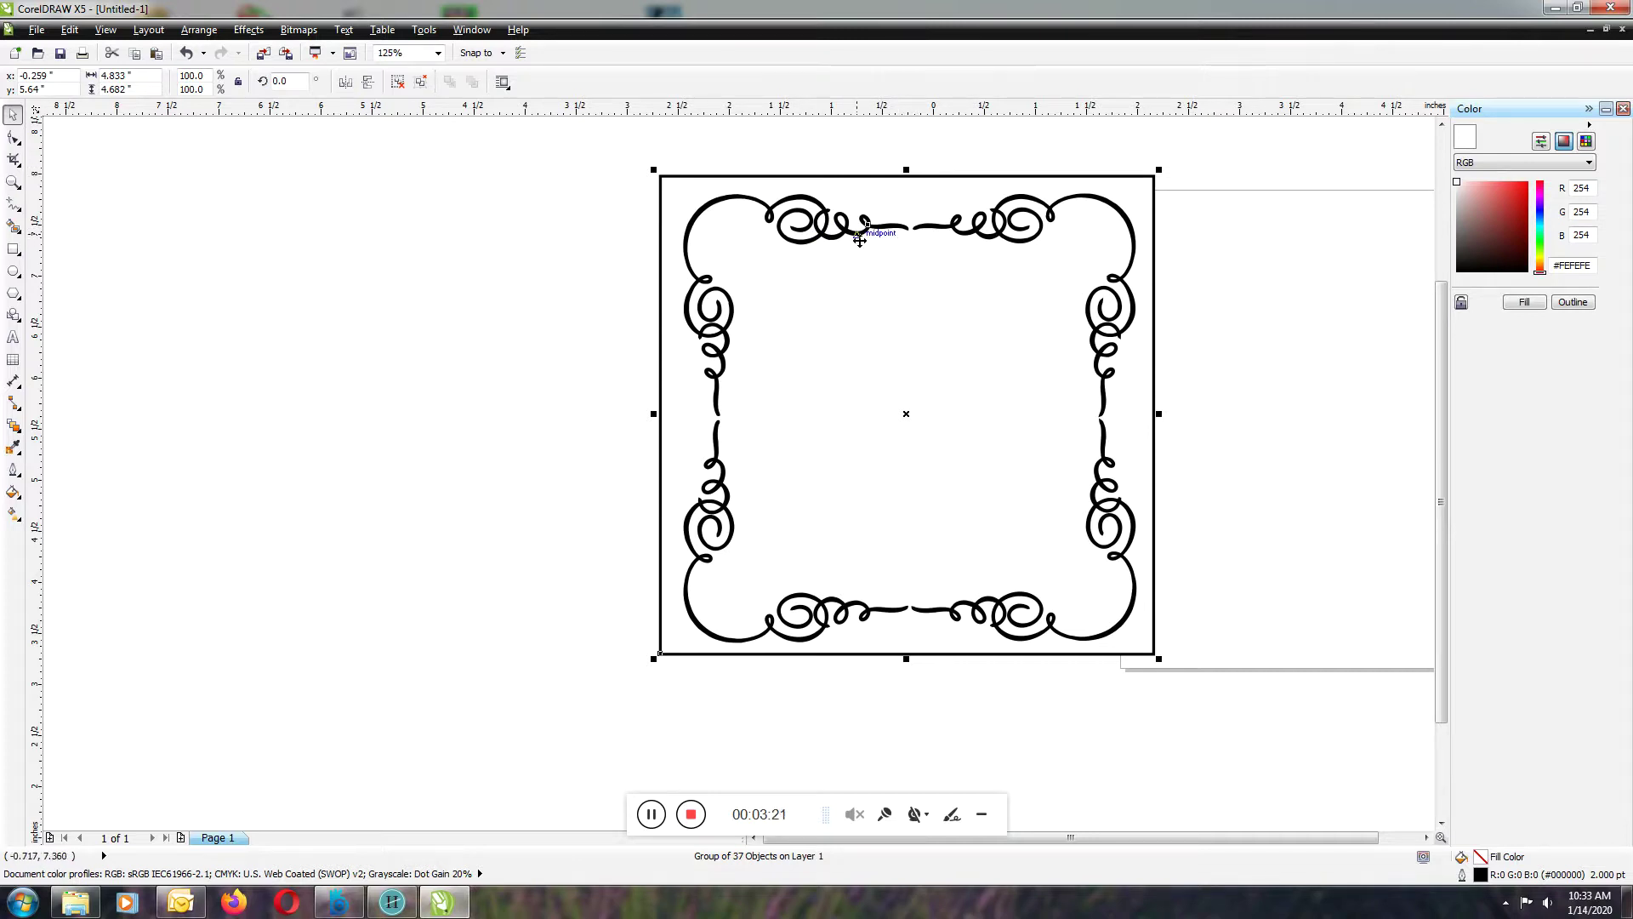
scroll(862, 233, "up", 2)
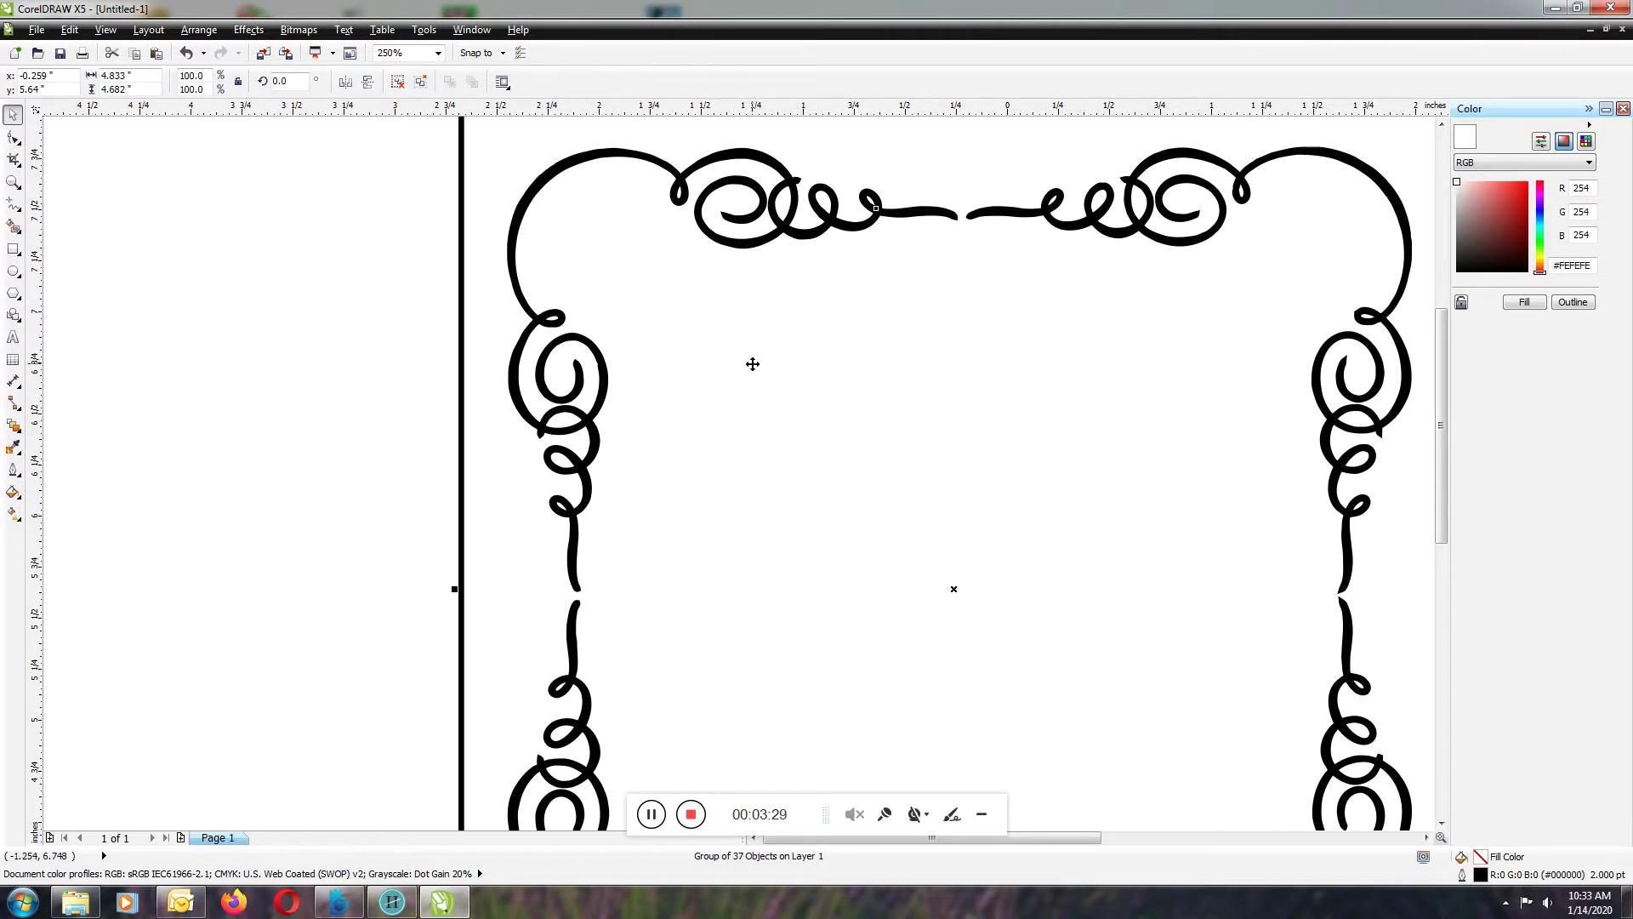
Step: Open the 084 JPEG from the 084-166 folder in a restored Photo Viewer, then return to CorelDRAW
right_click(75, 901)
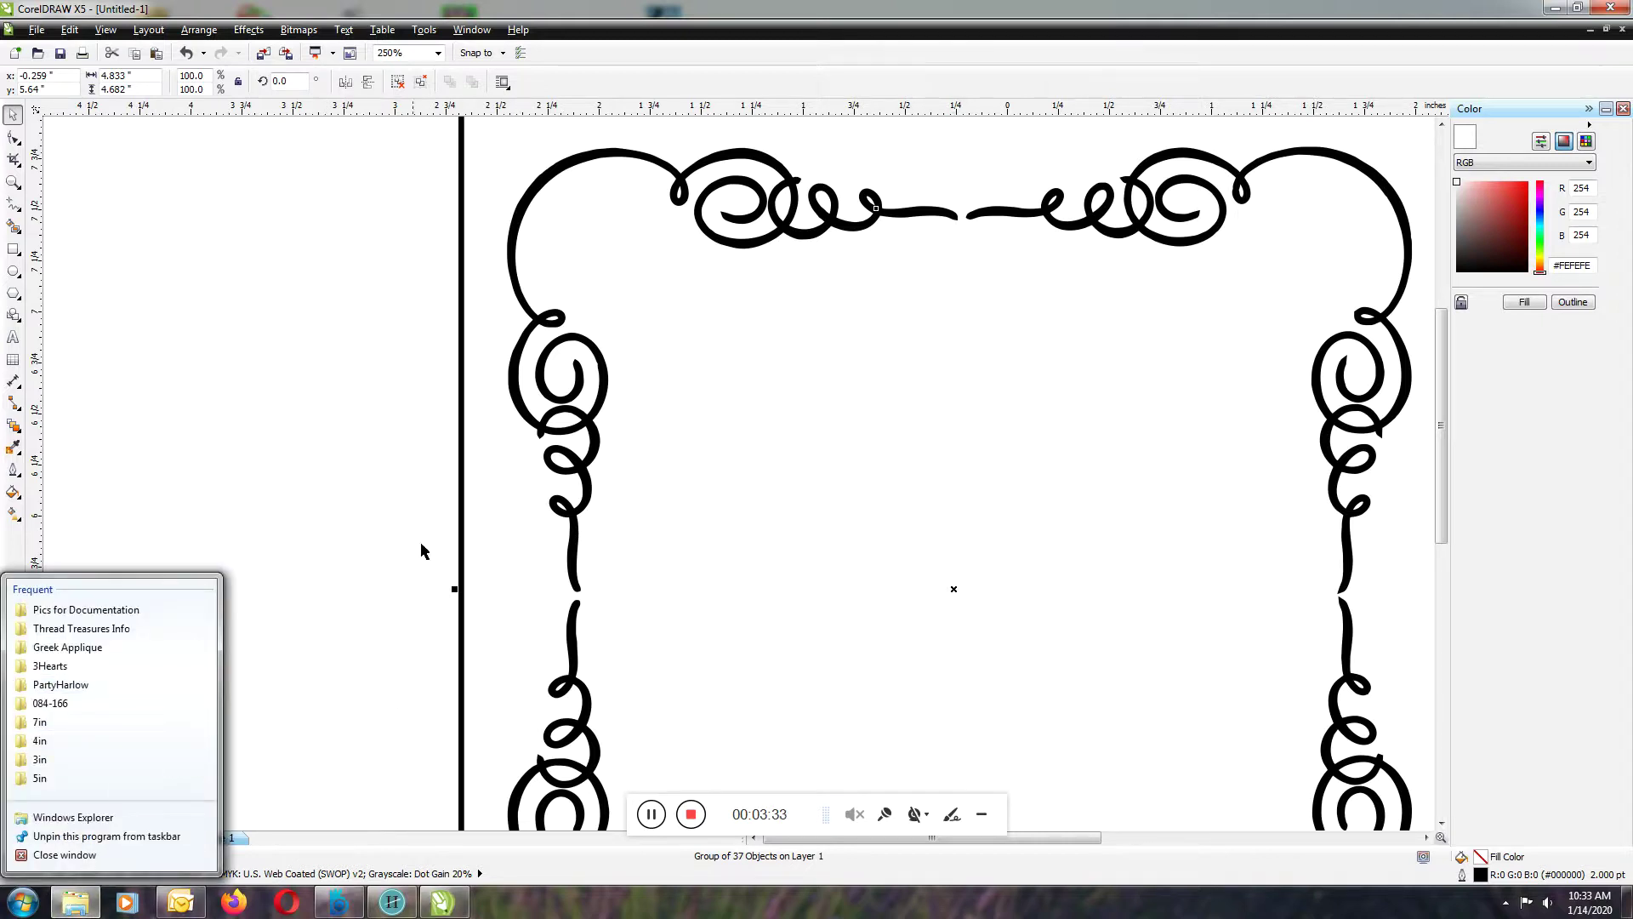
left_click(340, 621)
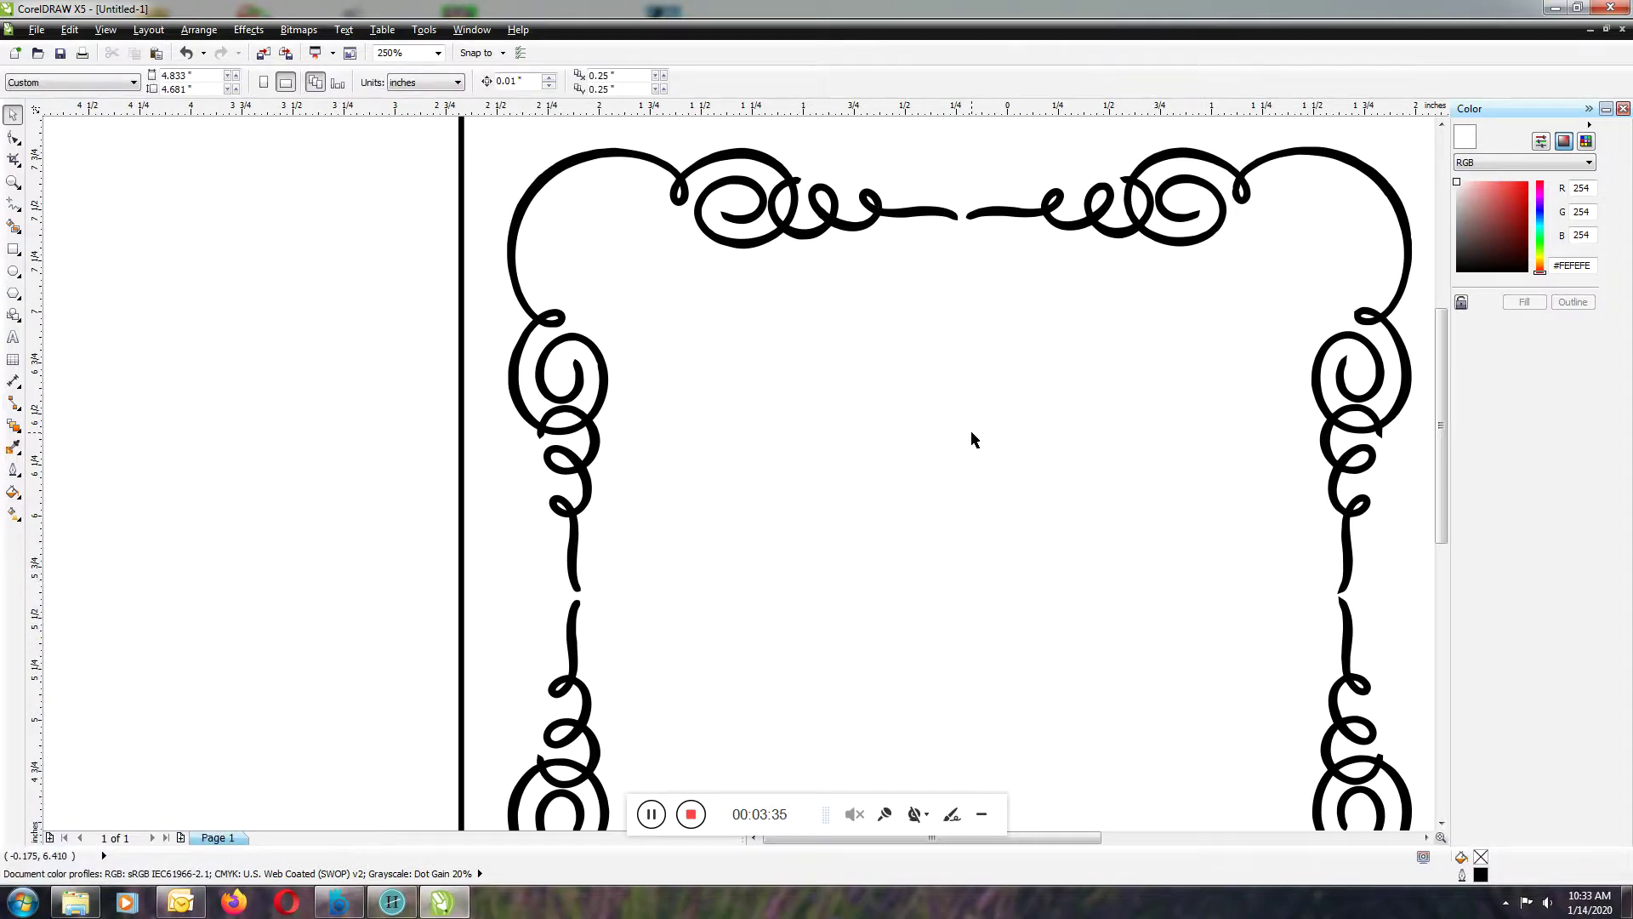
left_click(75, 903)
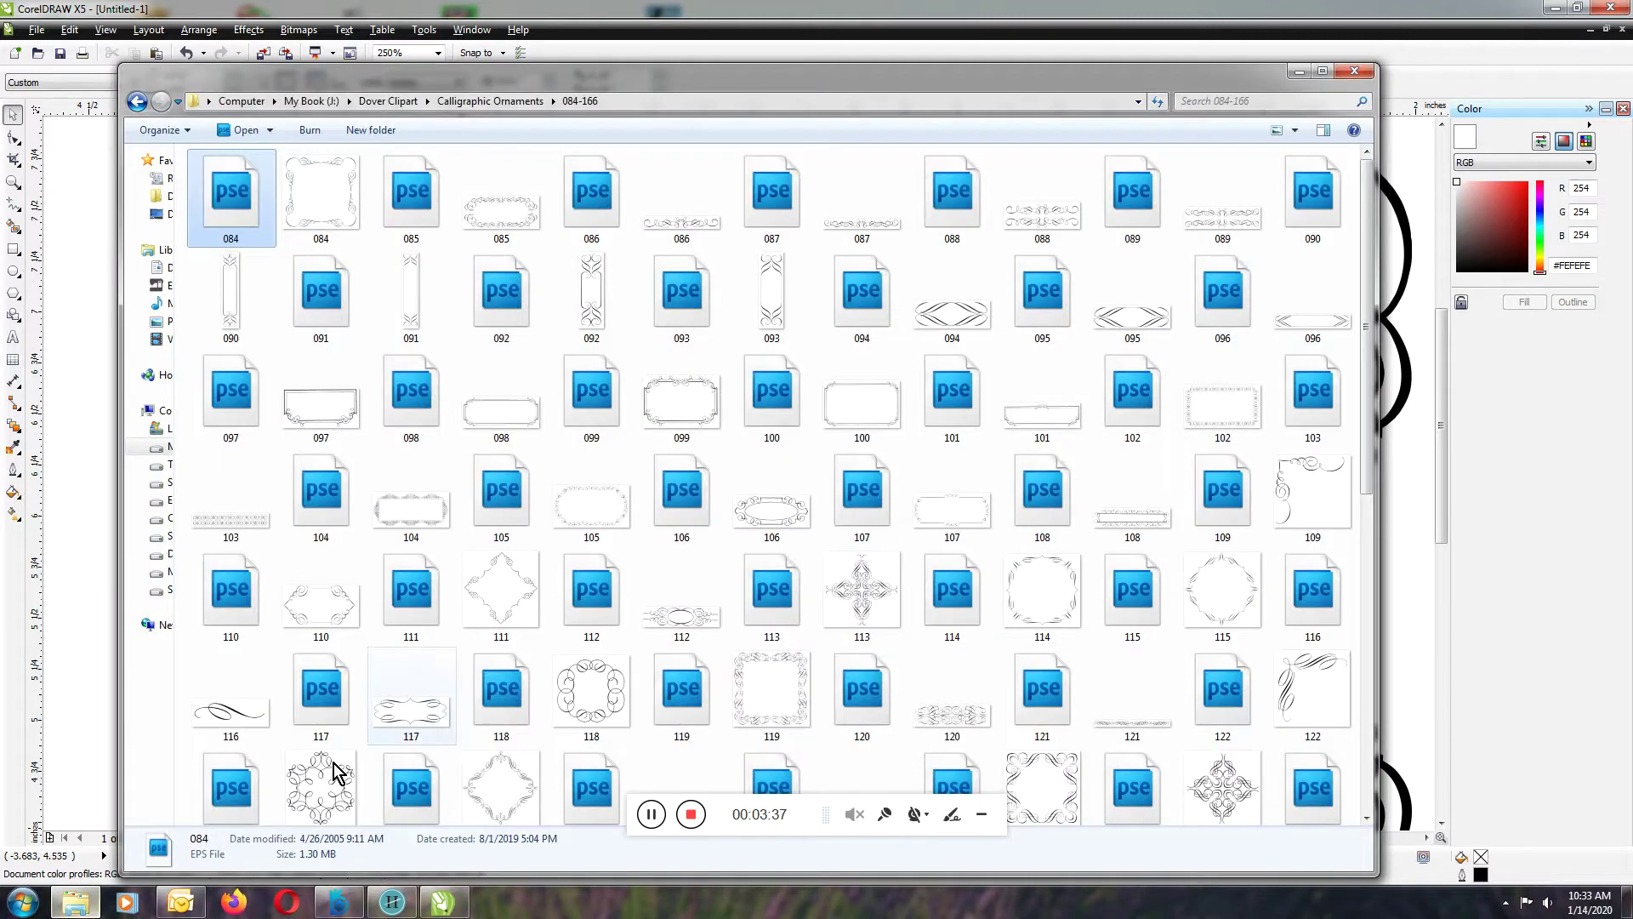
double_click(302, 178)
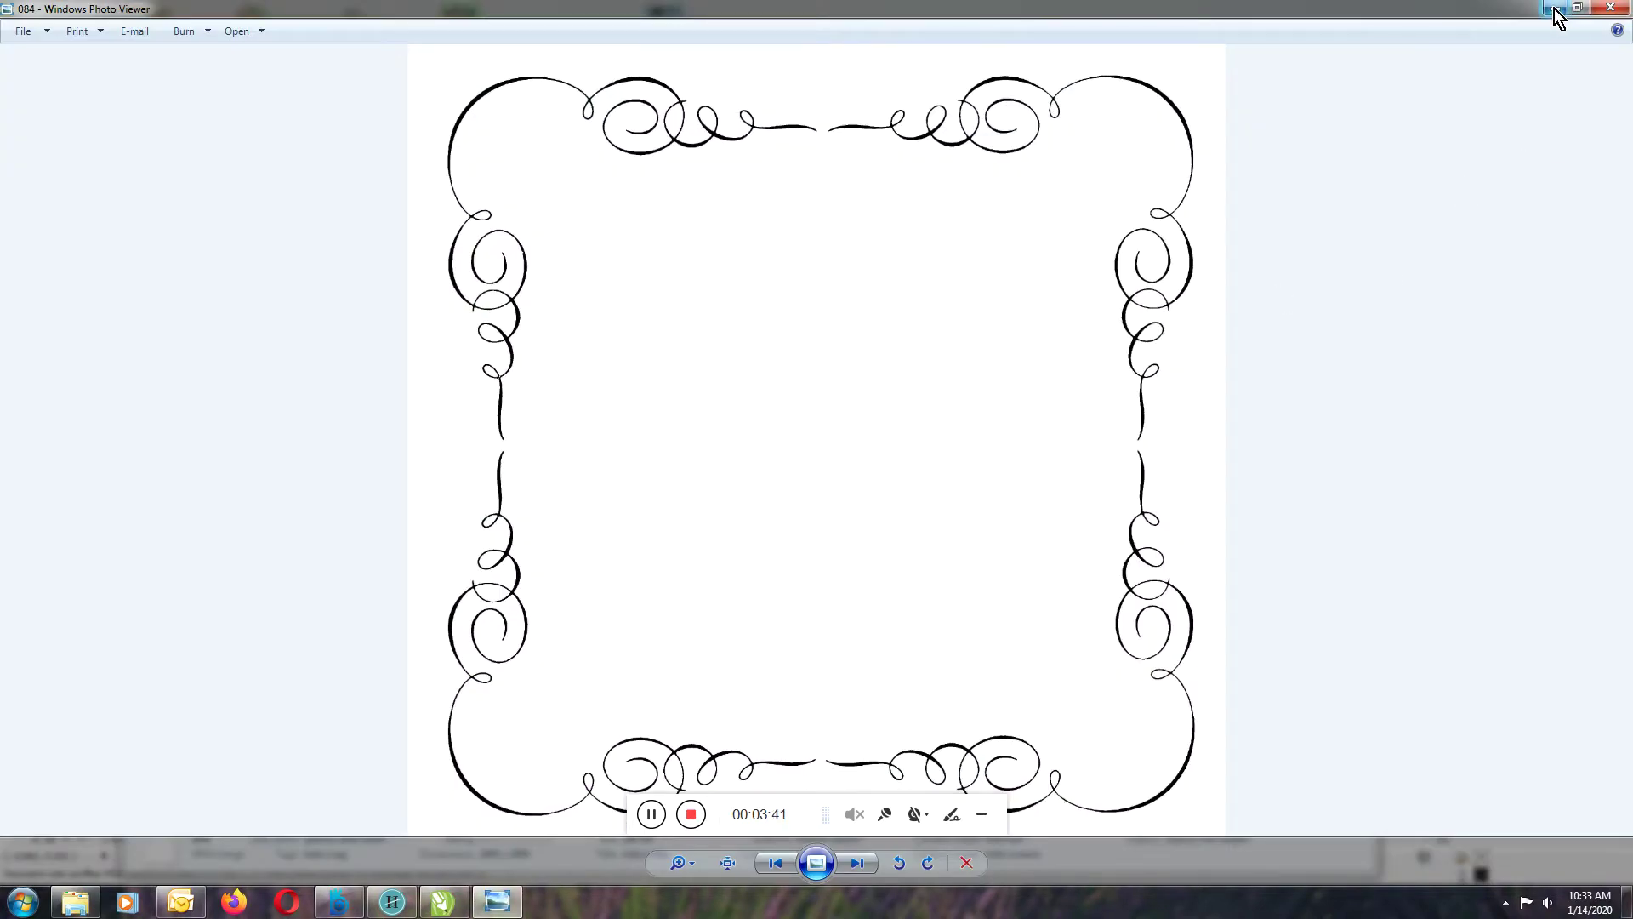
left_click(1579, 9)
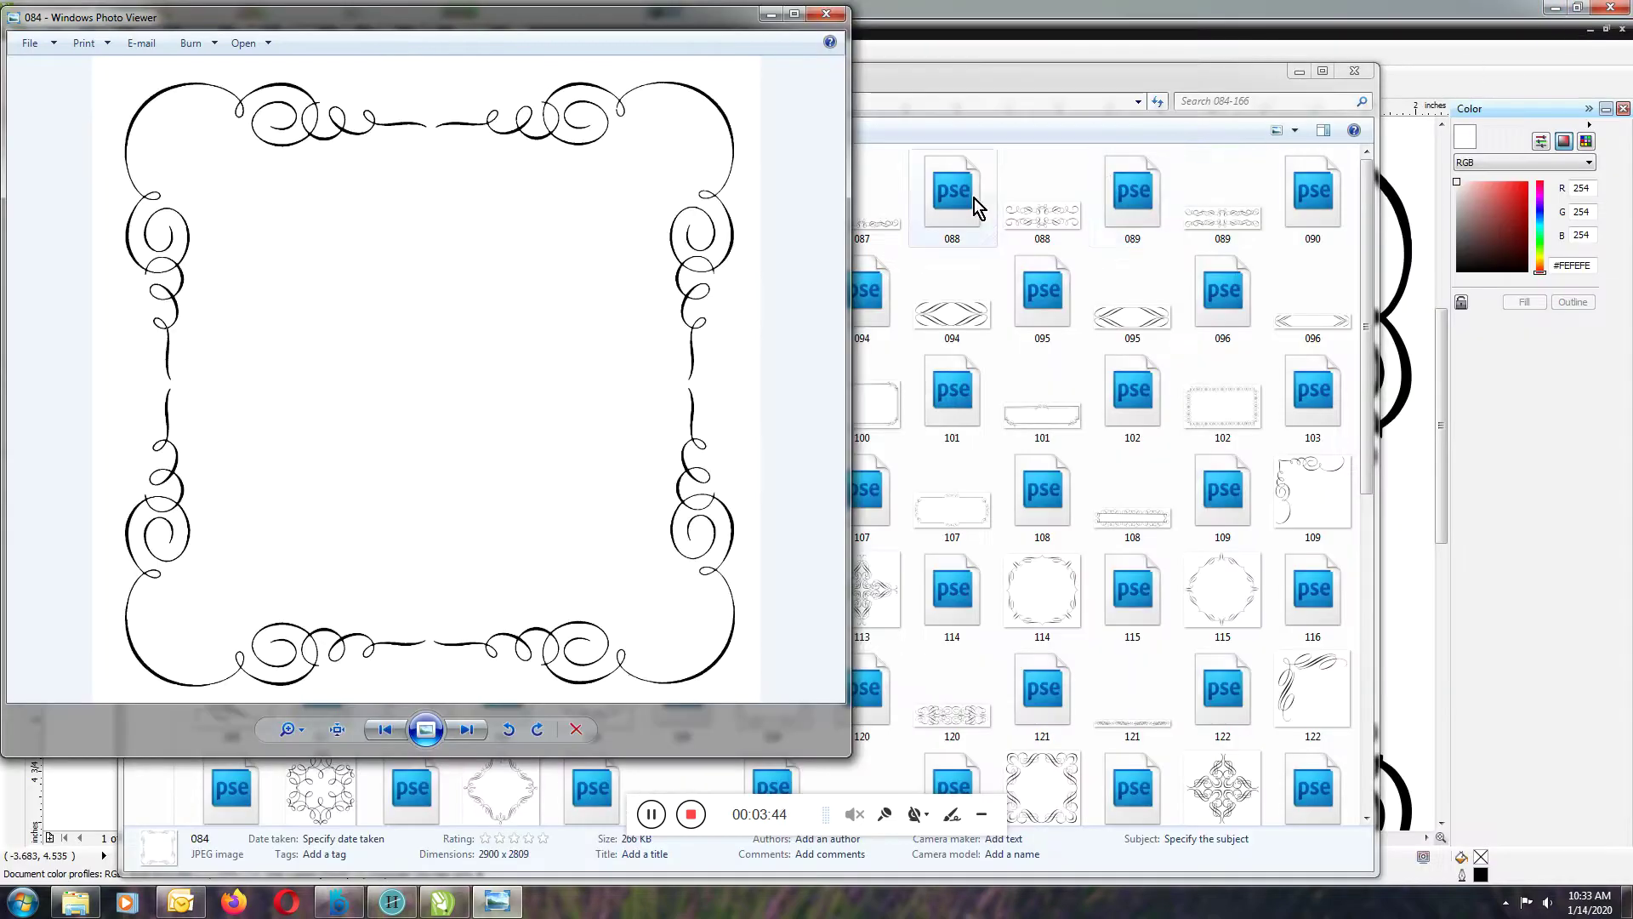
left_click(1434, 39)
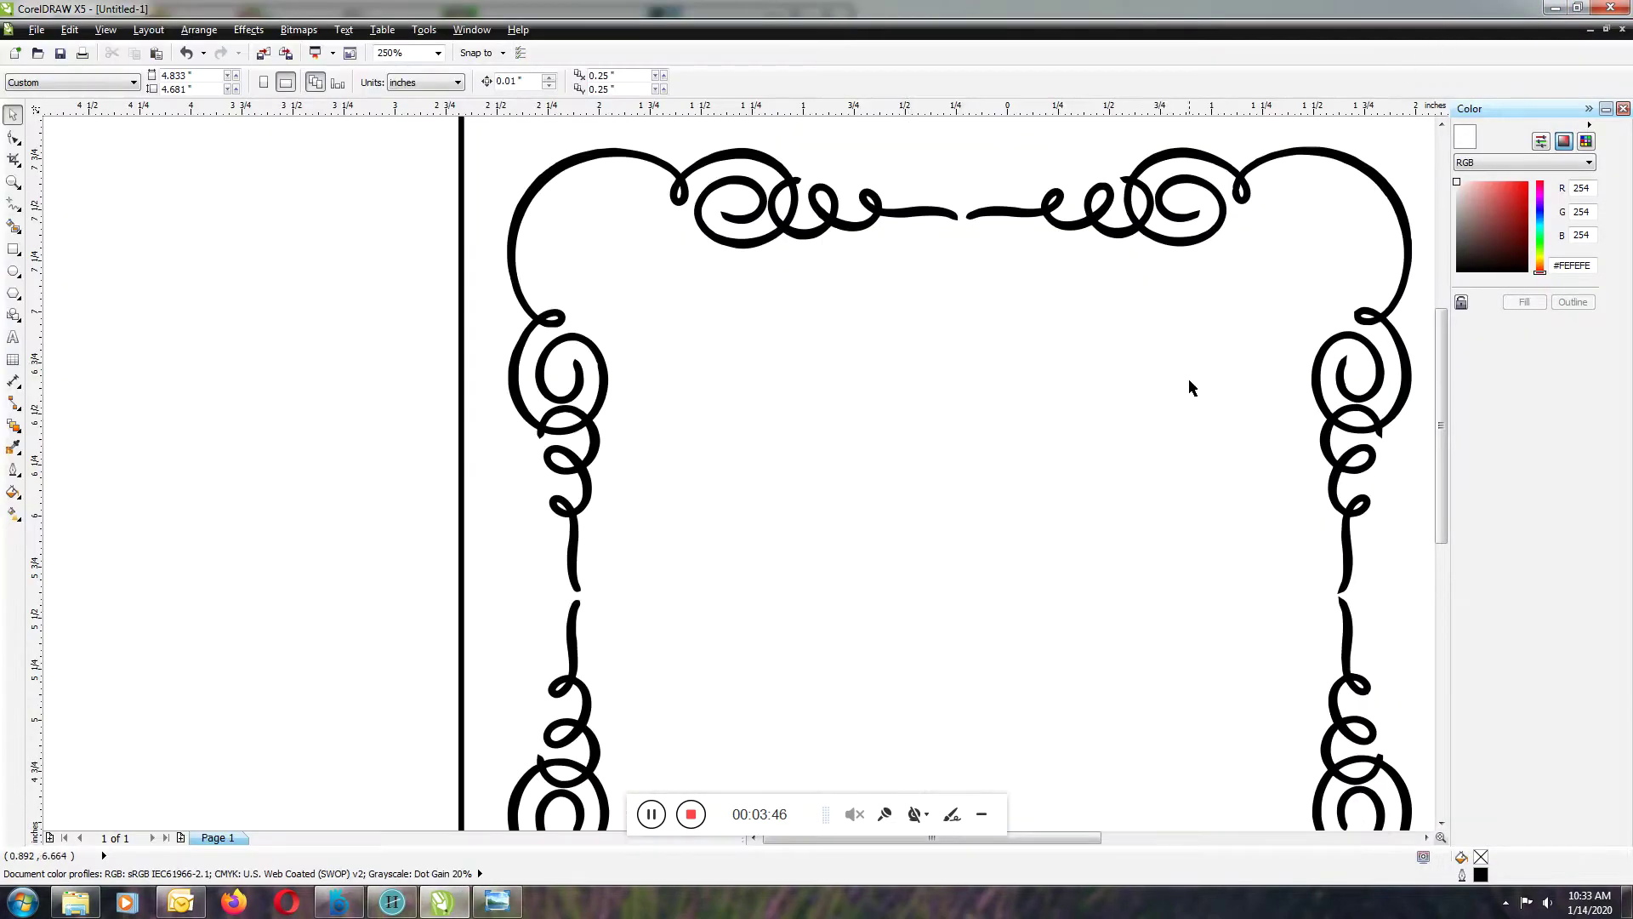
Step: Compare the original 084 image in Photo Viewer with the 2 pt frame, then close the viewer
left_click(498, 903)
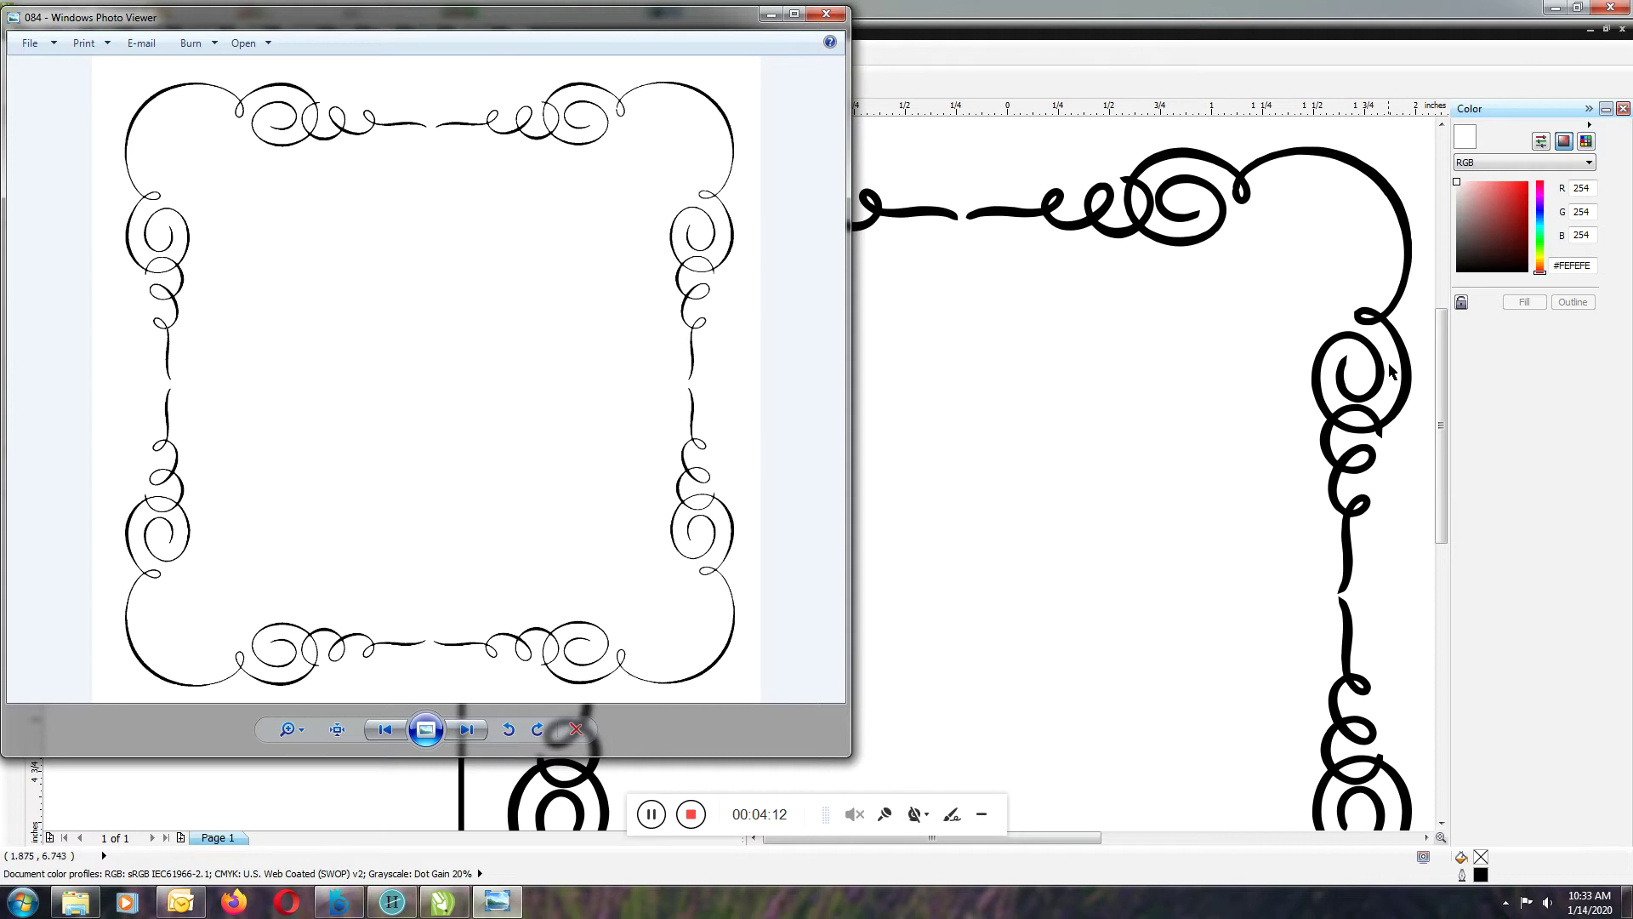
left_click(828, 16)
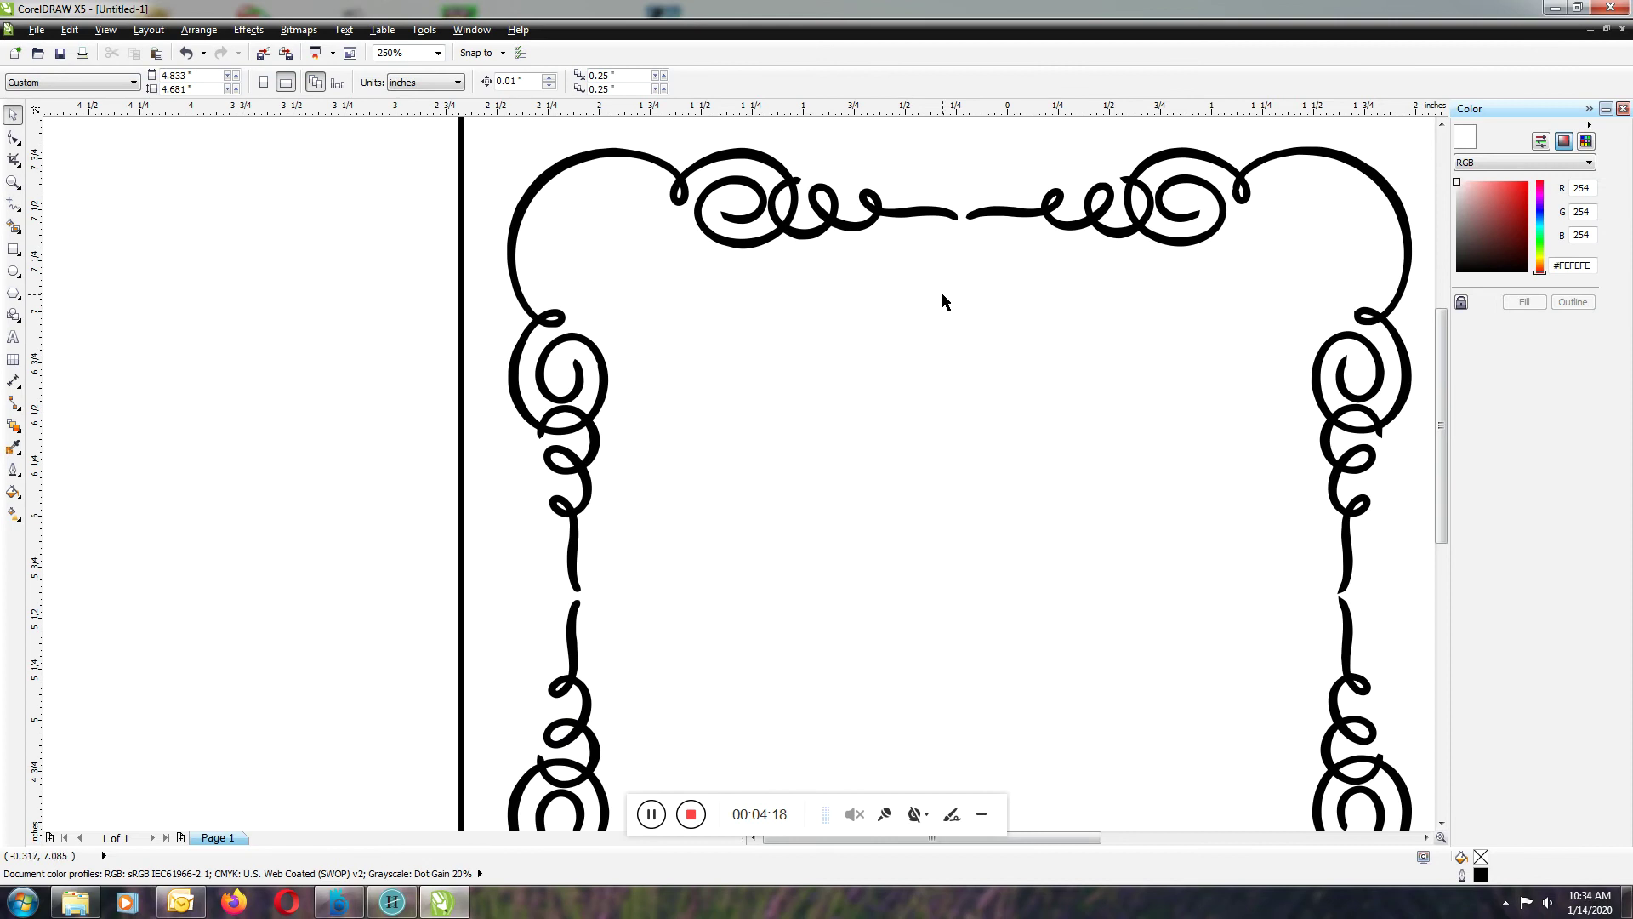